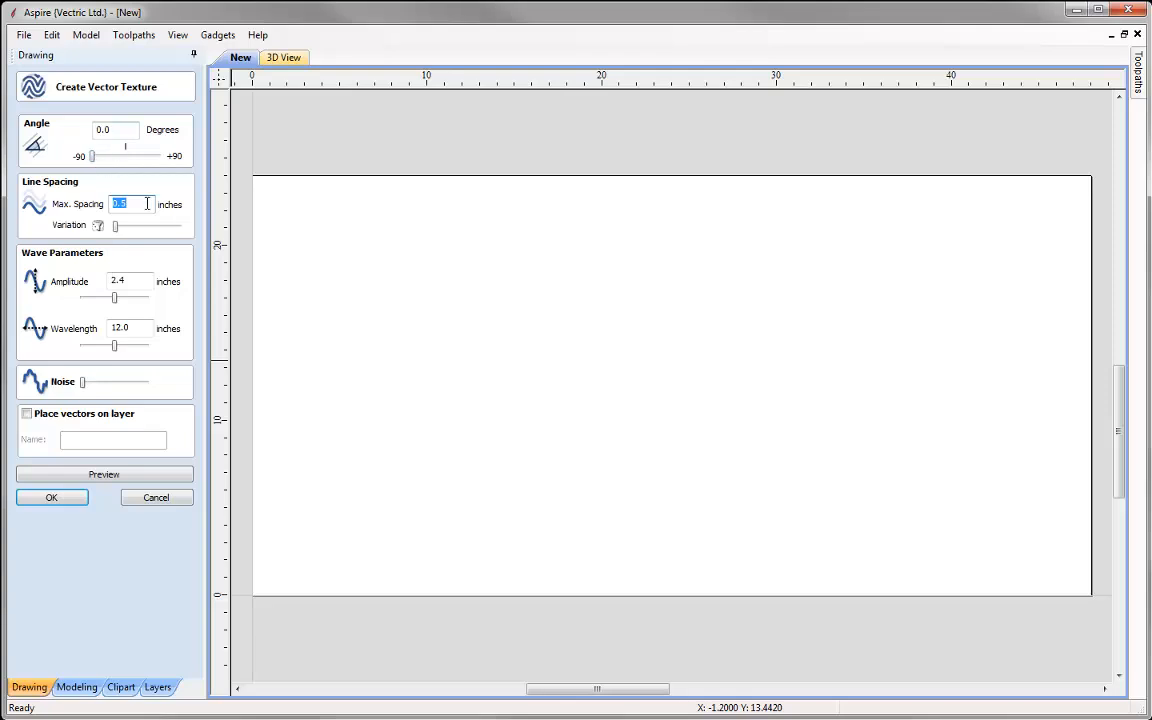
# Step: Create a vector texture with 0.5 inch maximum spacing, 0.5 inch wave amplitude and 3 inch wavelength
pyautogui.write('0.5')
pyautogui.doubleClick(130, 282)
pyautogui.write('0.5')
pyautogui.doubleClick(147, 332)
pyautogui.write('3')
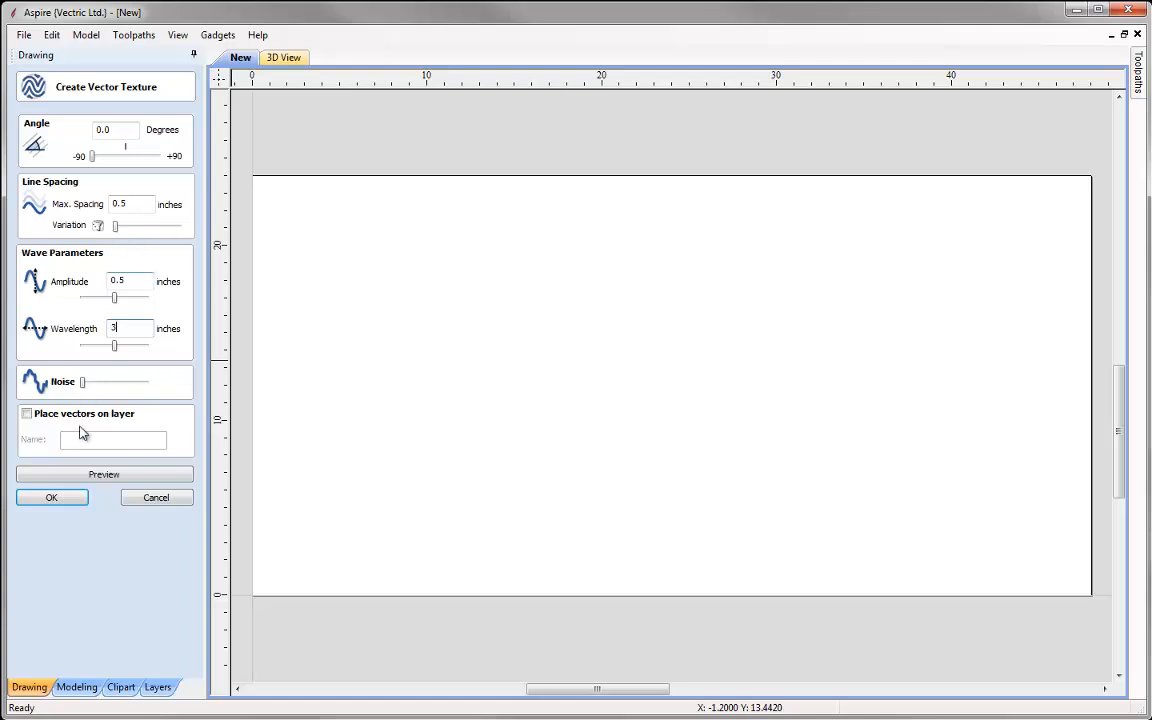
pyautogui.click(85, 475)
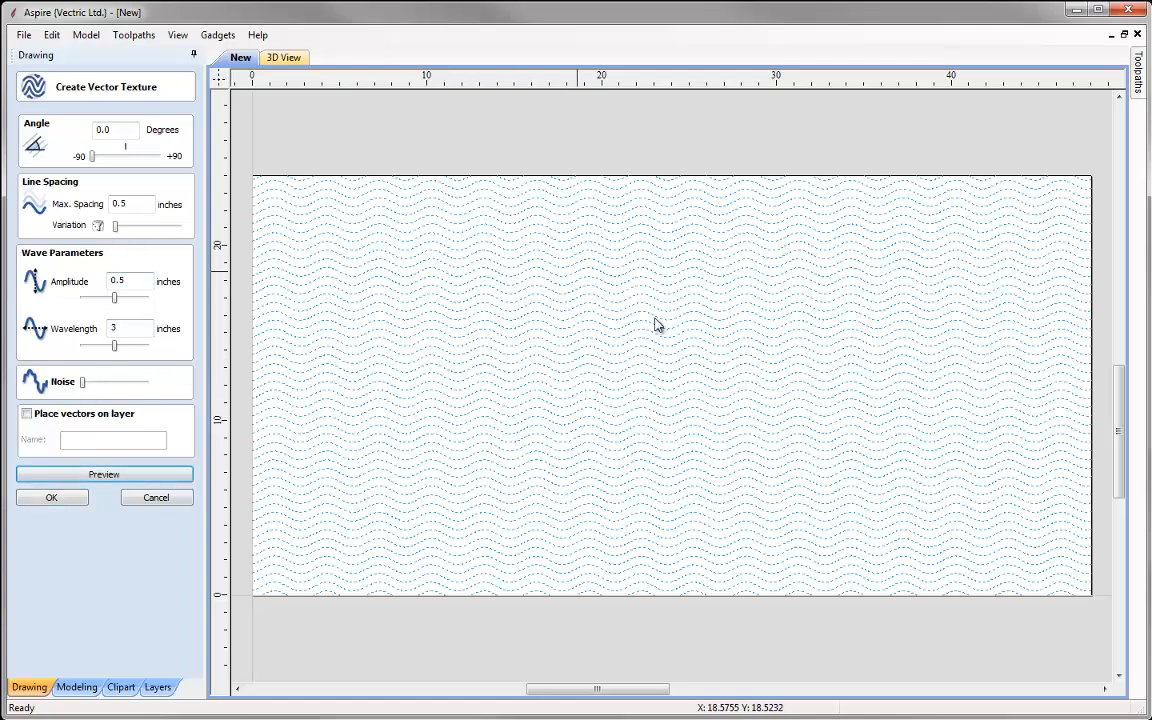
pyautogui.click(78, 505)
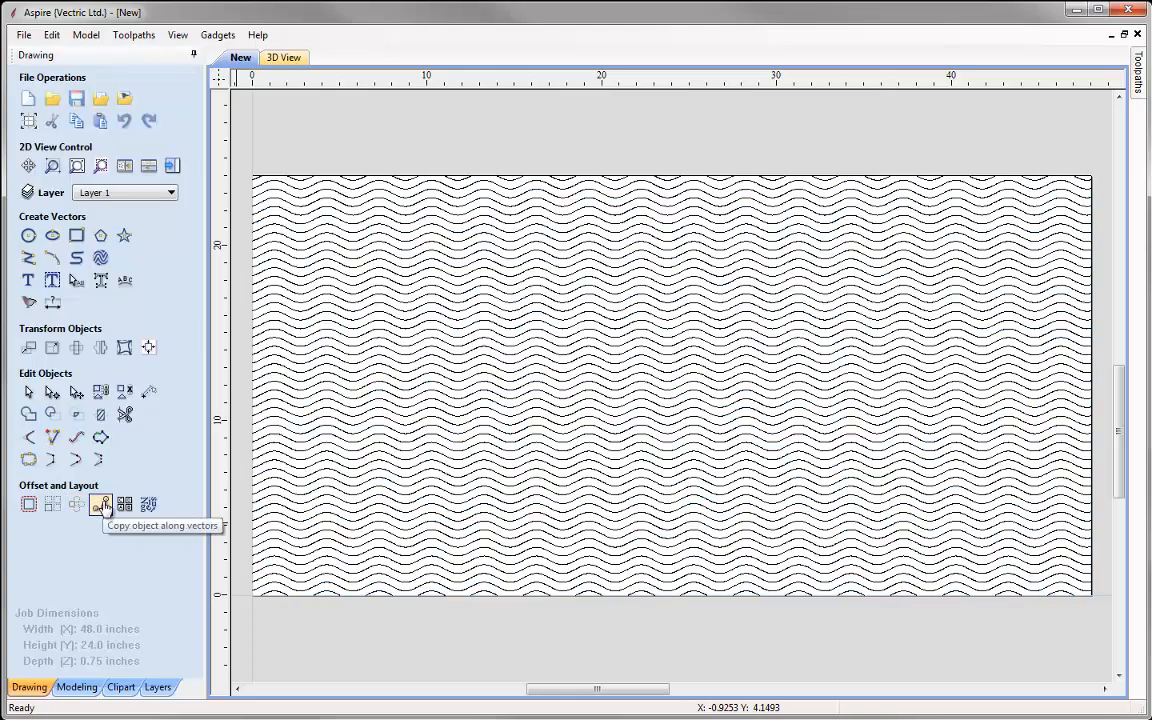
# Step: Select all the wave vectors and open the Texture Toolbox gadget for them
pyautogui.click(468, 405)
pyautogui.click(218, 35)
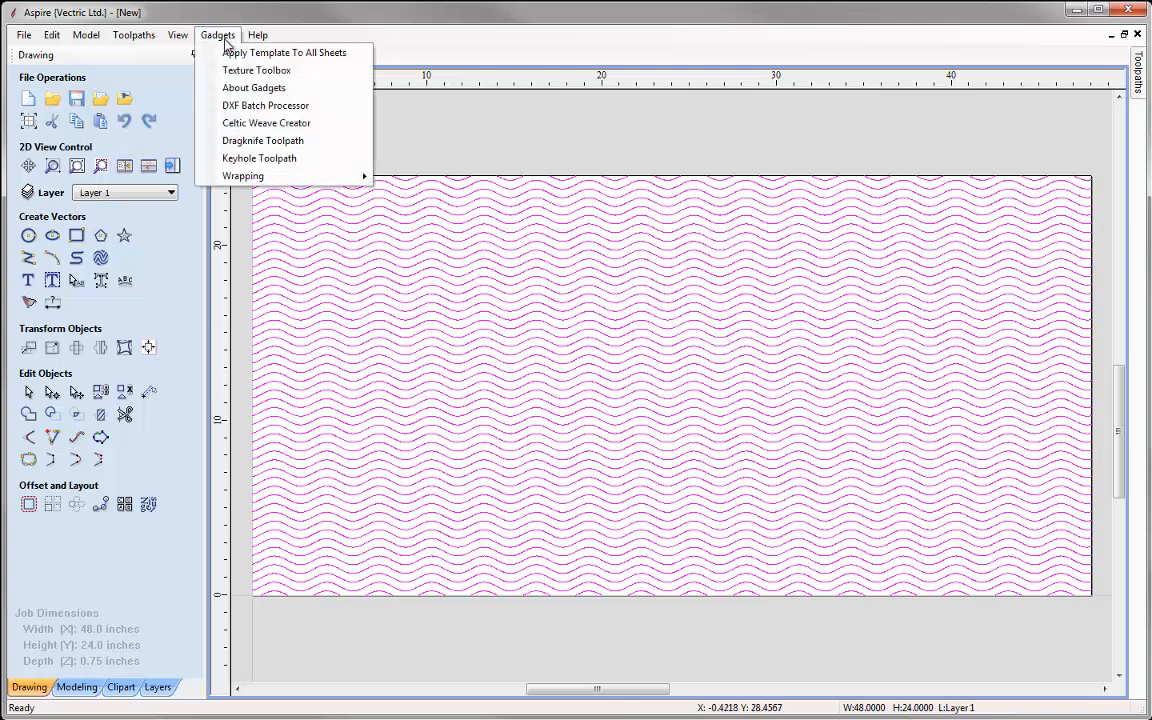
pyautogui.click(270, 72)
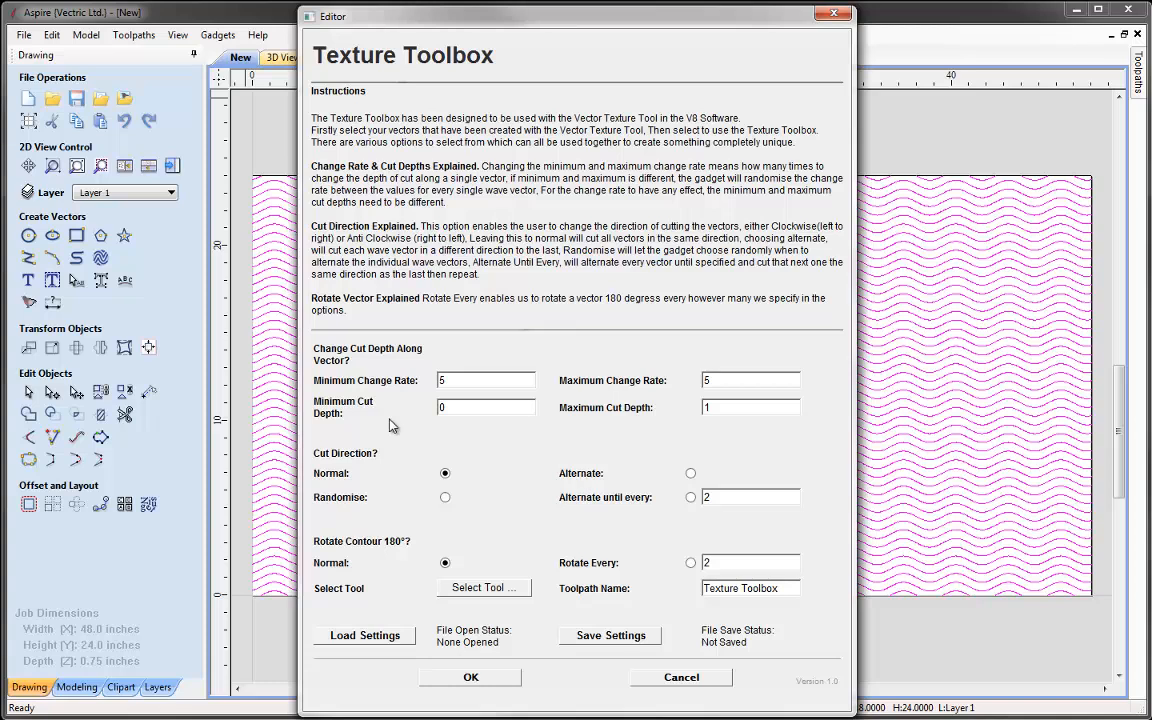
# Step: Try the Alternate, Randomise and Alternate until every 2 options for the cut direction
pyautogui.click(690, 474)
pyautogui.click(445, 497)
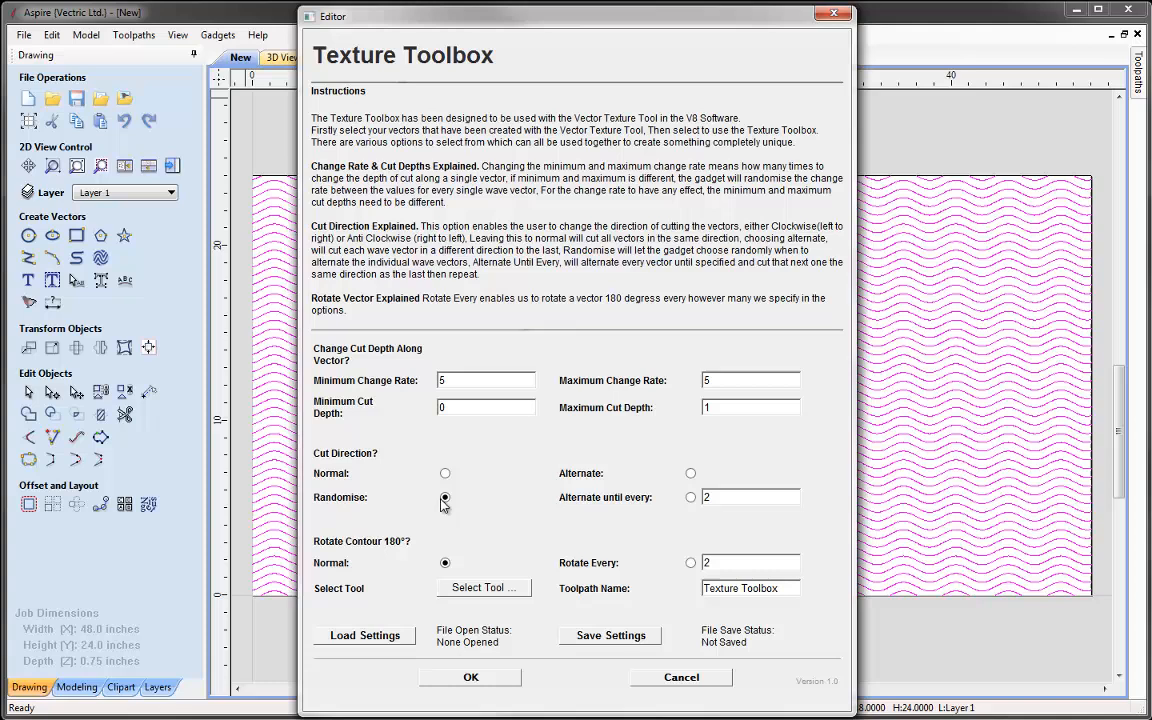
pyautogui.click(691, 498)
# Step: Choose the V-Bit (90 deg 1.00") from the tool database as the texture cutting tool
pyautogui.click(476, 588)
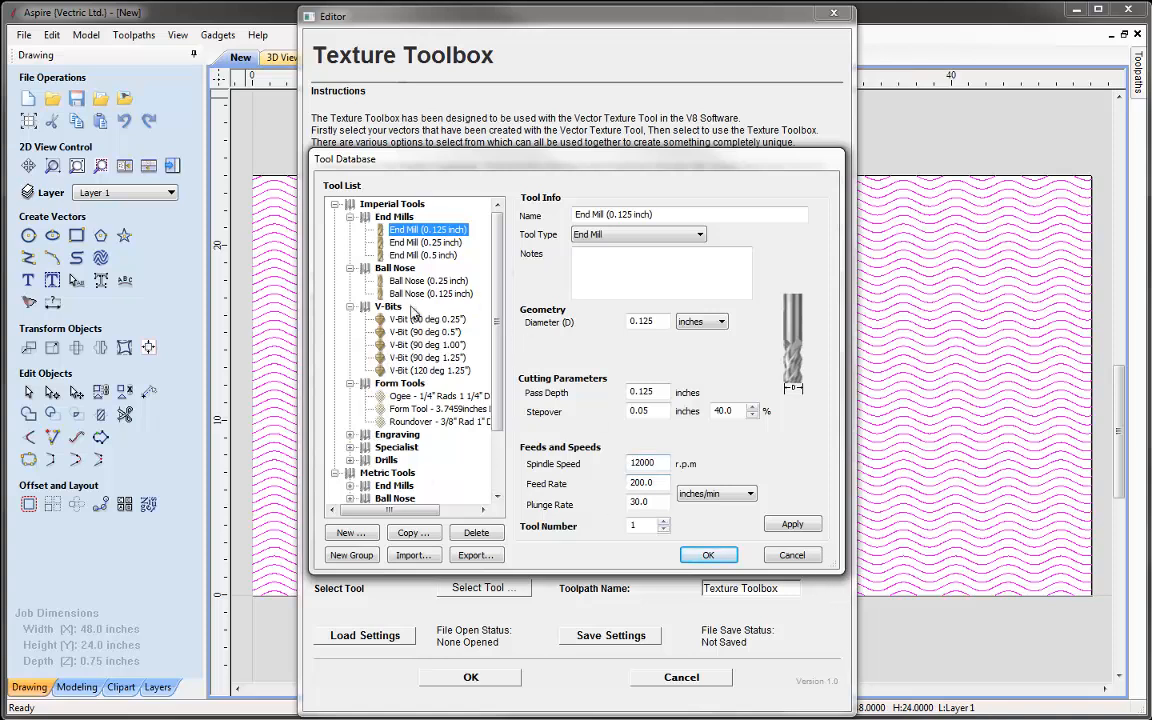
pyautogui.click(418, 346)
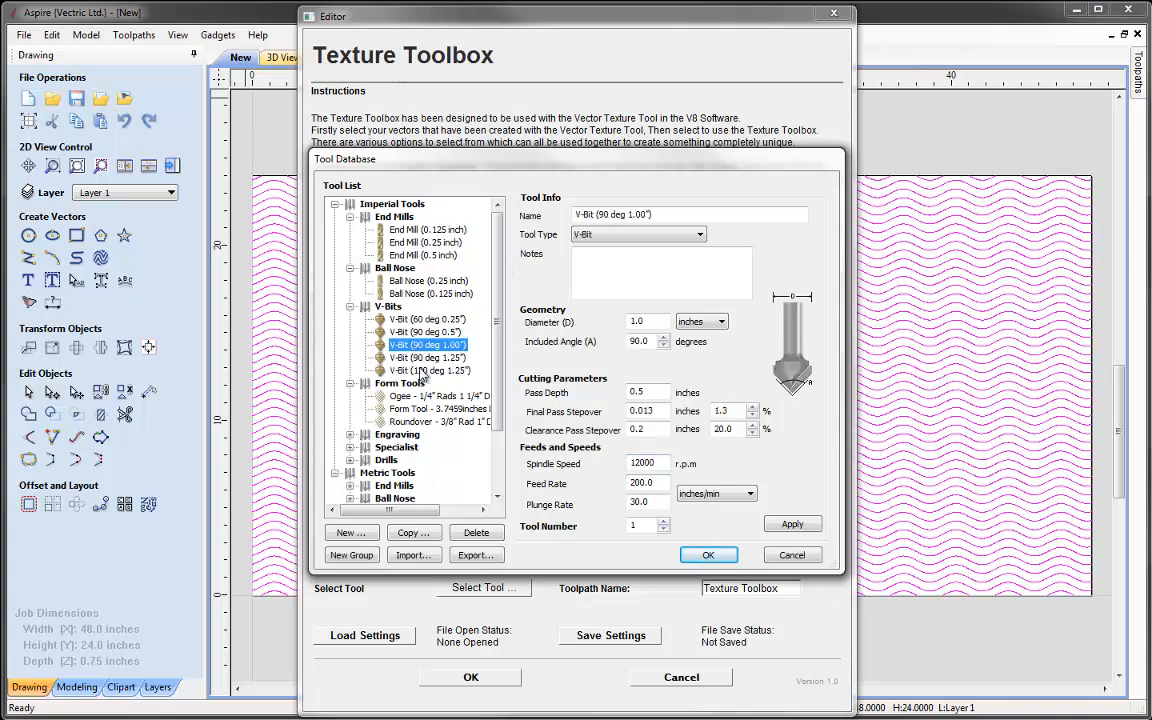
pyautogui.click(724, 556)
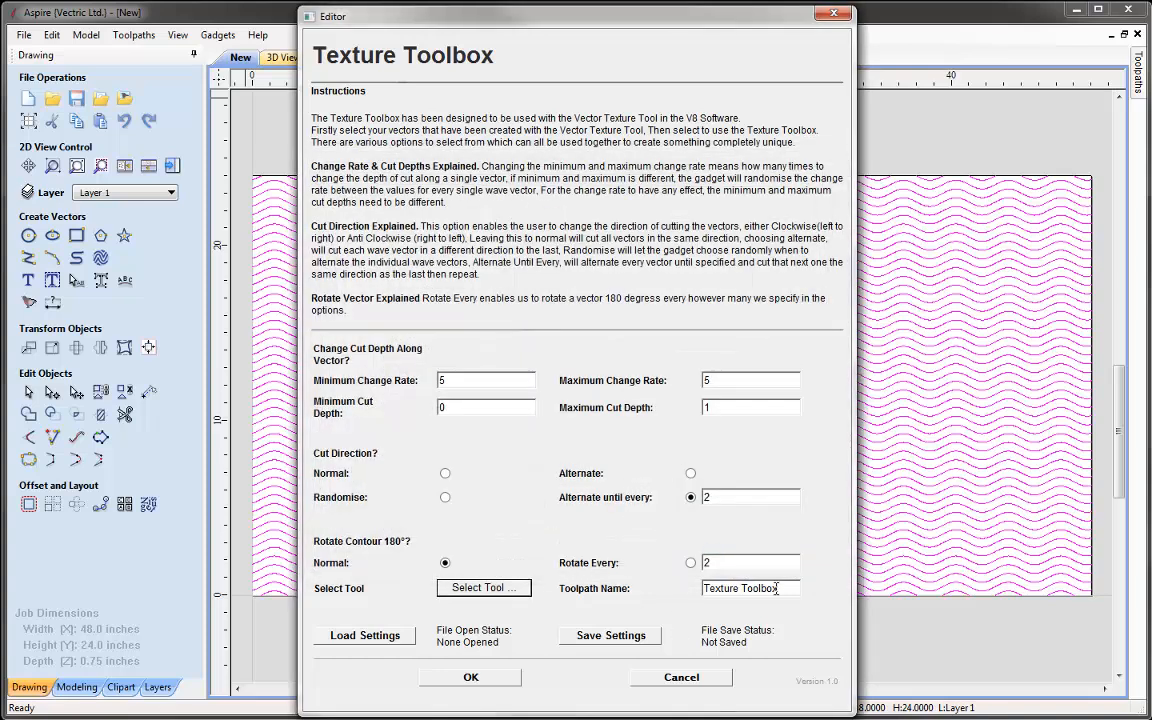
pyautogui.moveTo(776, 588); pyautogui.dragTo(684, 595)
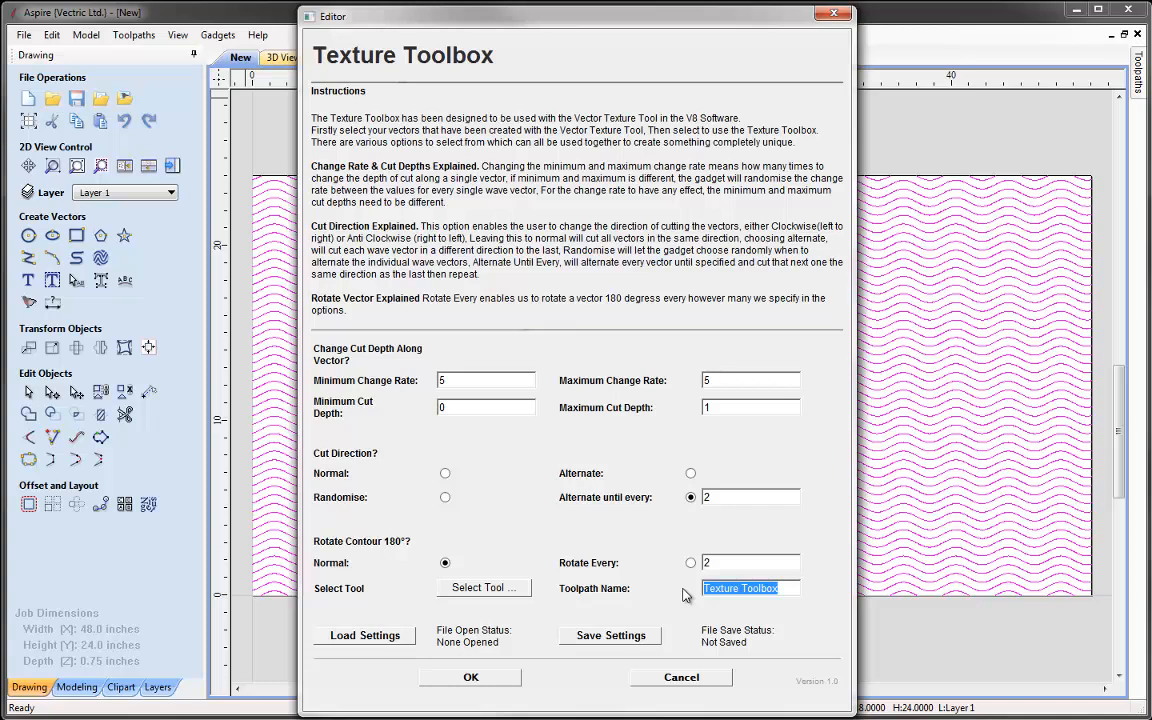
pyautogui.click(684, 595)
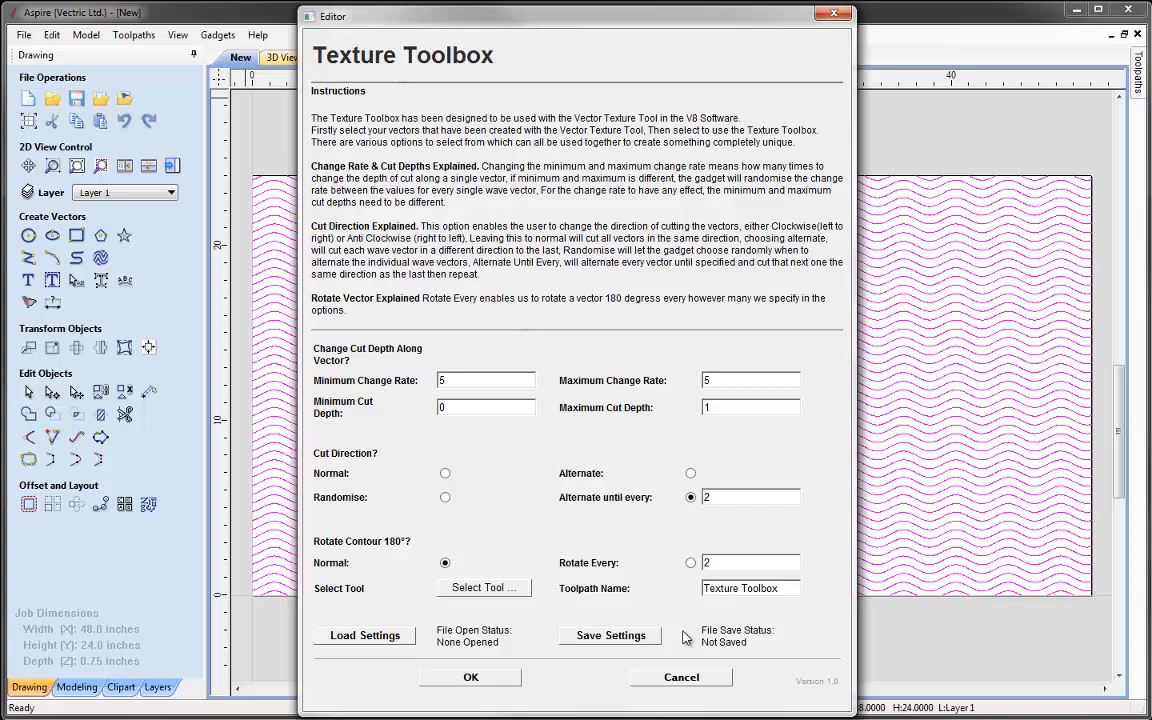
# Step: Load the saved texture settings file Vbit_Wood.texture into the Texture Toolbox
pyautogui.click(352, 637)
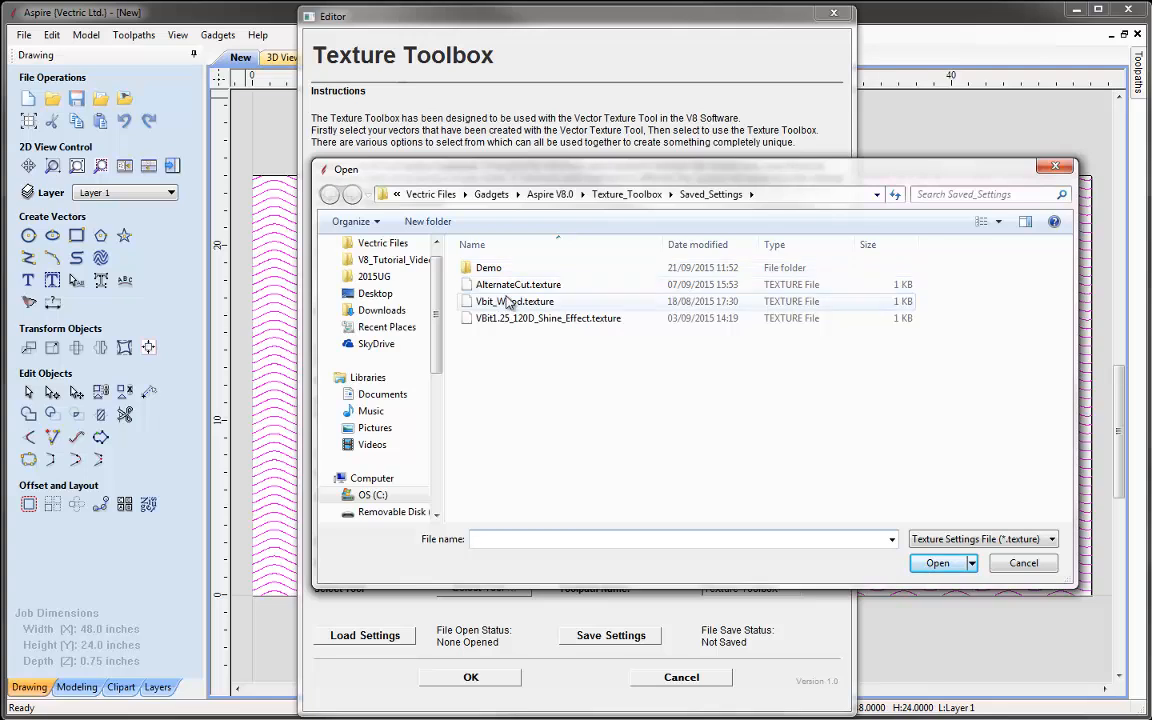
pyautogui.click(555, 302)
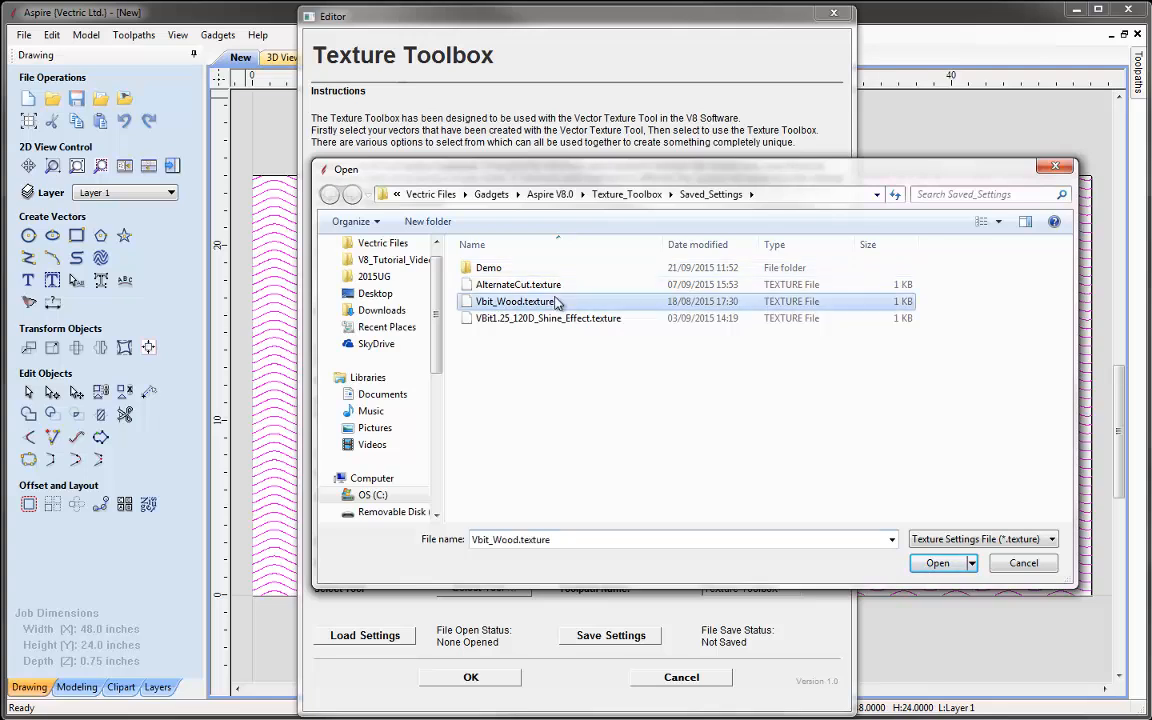
pyautogui.click(932, 563)
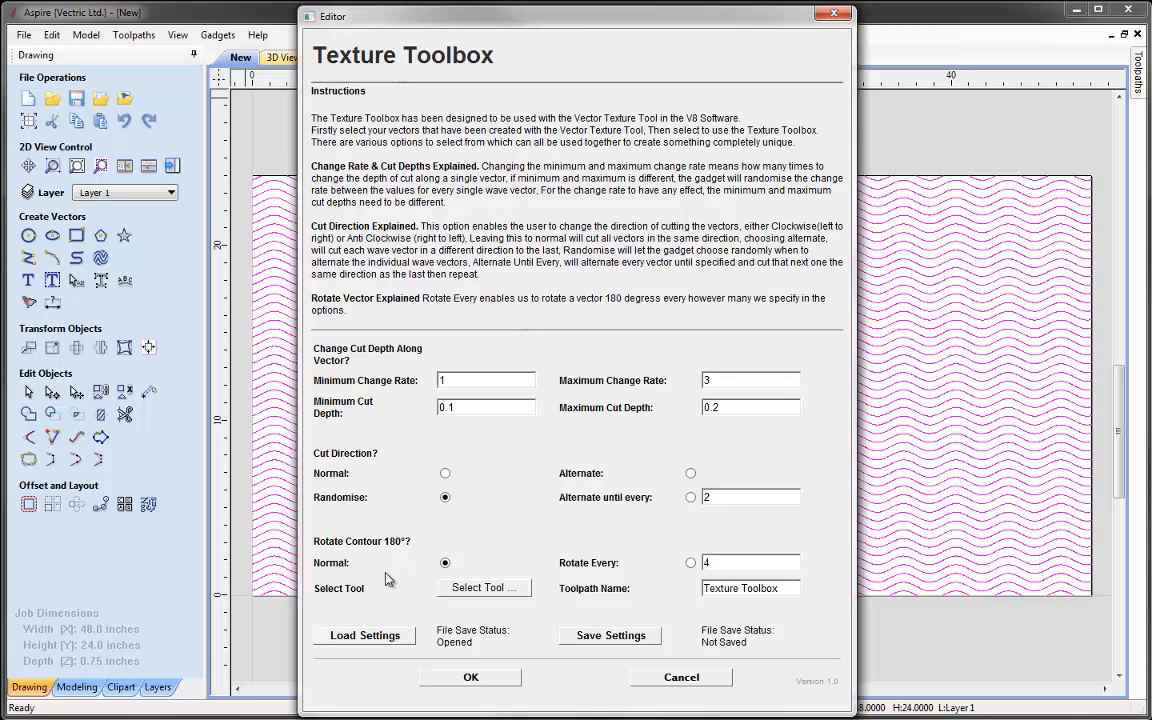
# Step: Set minimum and maximum change rates to 30, cut depths to 0.2 minimum and 0.5 maximum, and cut direction to Normal
pyautogui.moveTo(474, 381); pyautogui.dragTo(355, 389)
pyautogui.write('30')
pyautogui.moveTo(761, 378); pyautogui.dragTo(678, 379)
pyautogui.write('30')
pyautogui.moveTo(478, 407); pyautogui.dragTo(395, 412)
pyautogui.write('0.2')
pyautogui.moveTo(722, 409); pyautogui.dragTo(698, 438)
pyautogui.write('0.5')
pyautogui.click(443, 473)
# Step: Confirm the V-Bit (90 deg 1.00") as the tool and create the toolpath with the name Change Rate 30
pyautogui.click(480, 587)
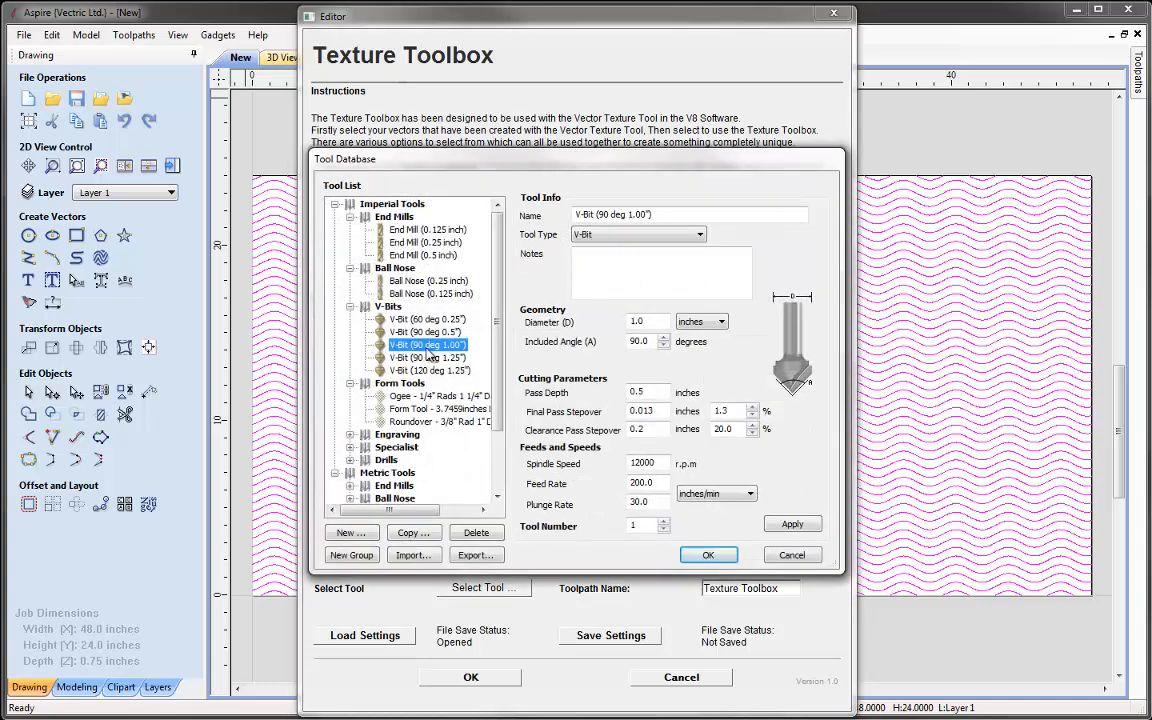
pyautogui.click(692, 555)
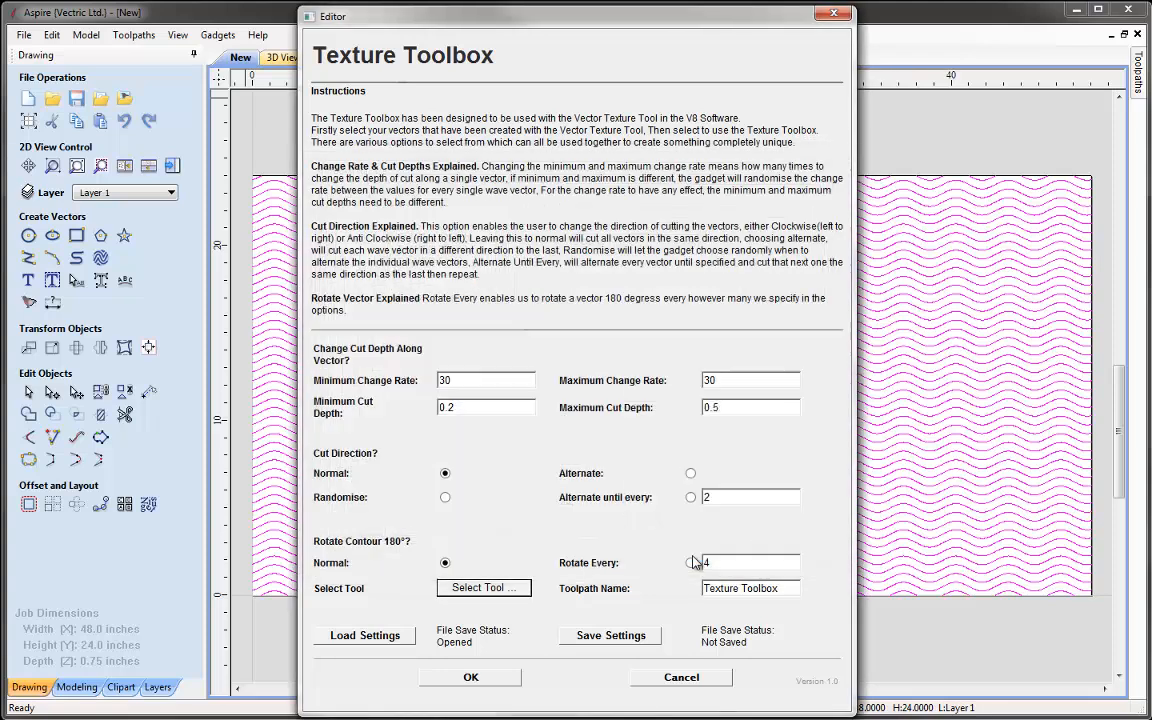
pyautogui.press('Tab')
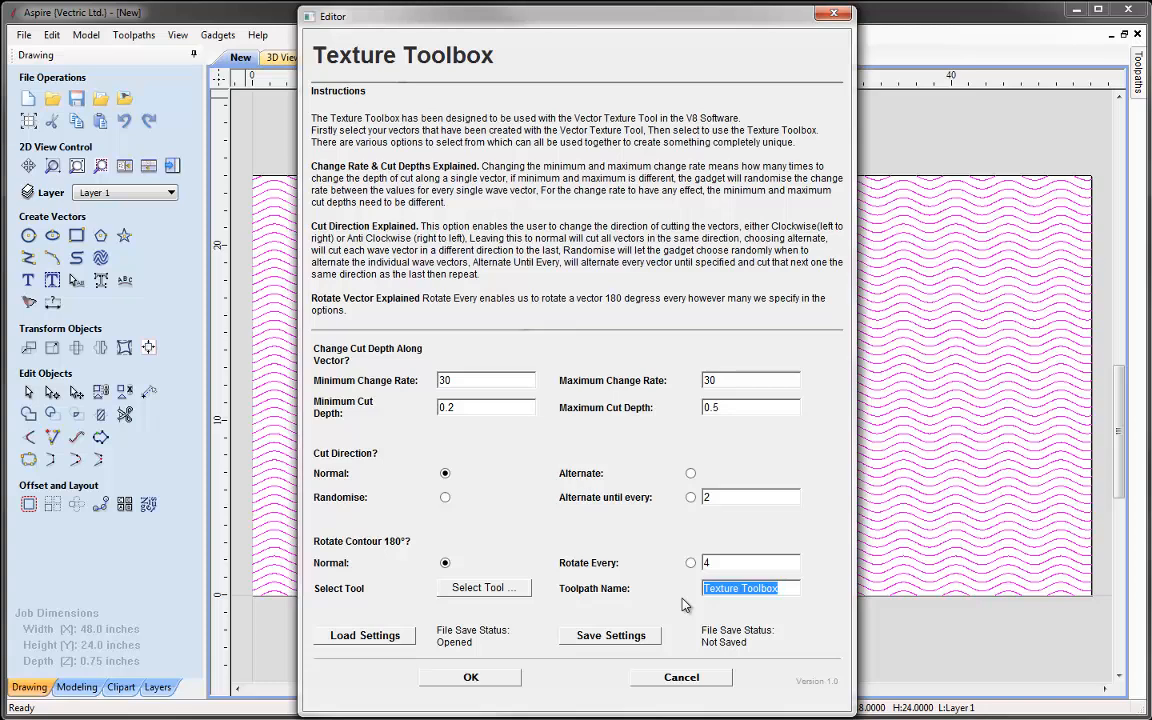
pyautogui.write('Chang')
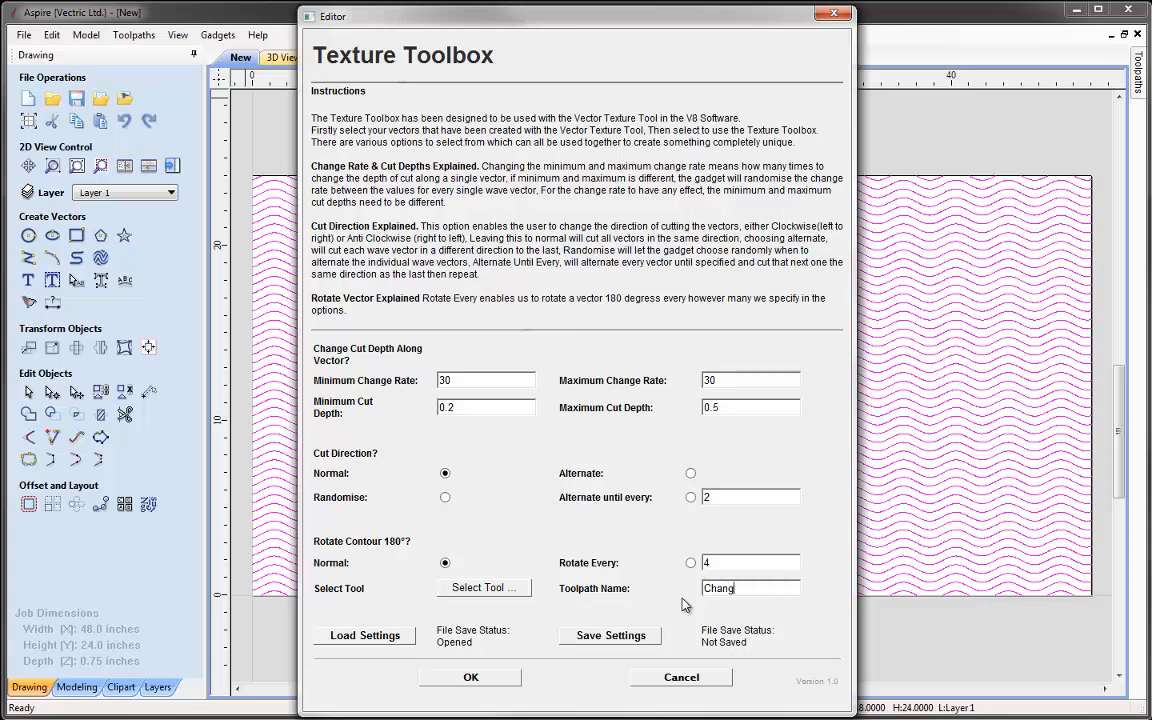
pyautogui.write('e Rate 30')
pyautogui.click(495, 679)
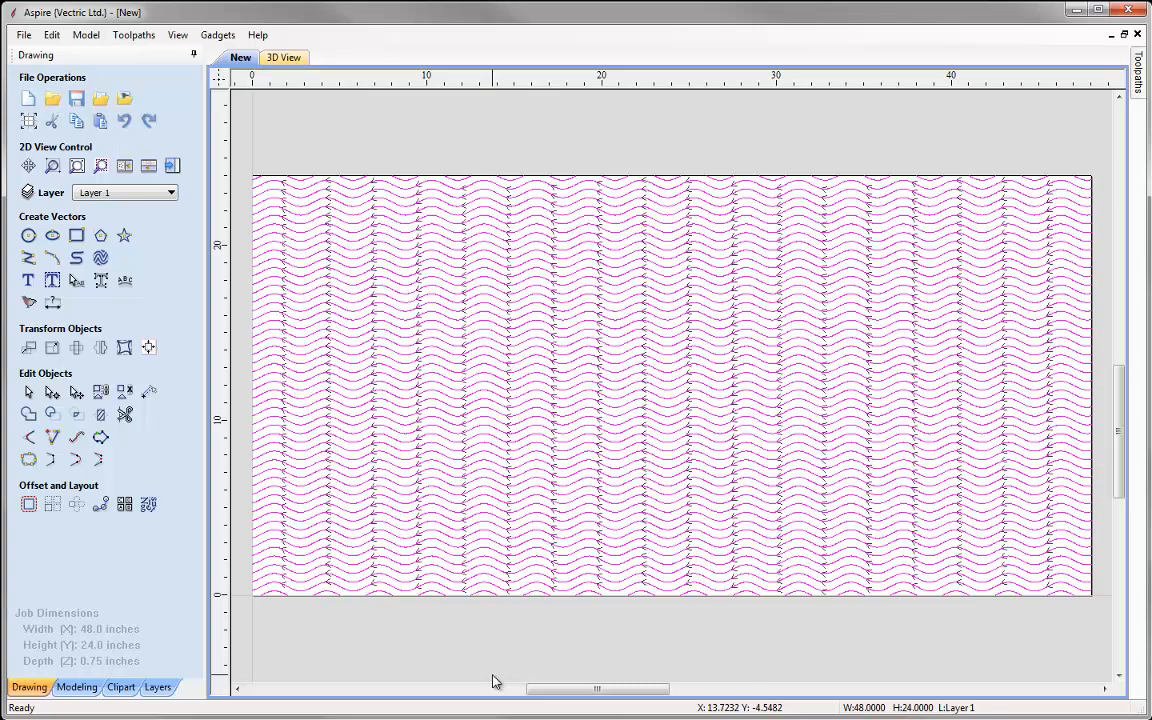
# Step: Preview the Change Rate 30 toolpath on the material and inspect the carved texture in 3D
pyautogui.click(172, 170)
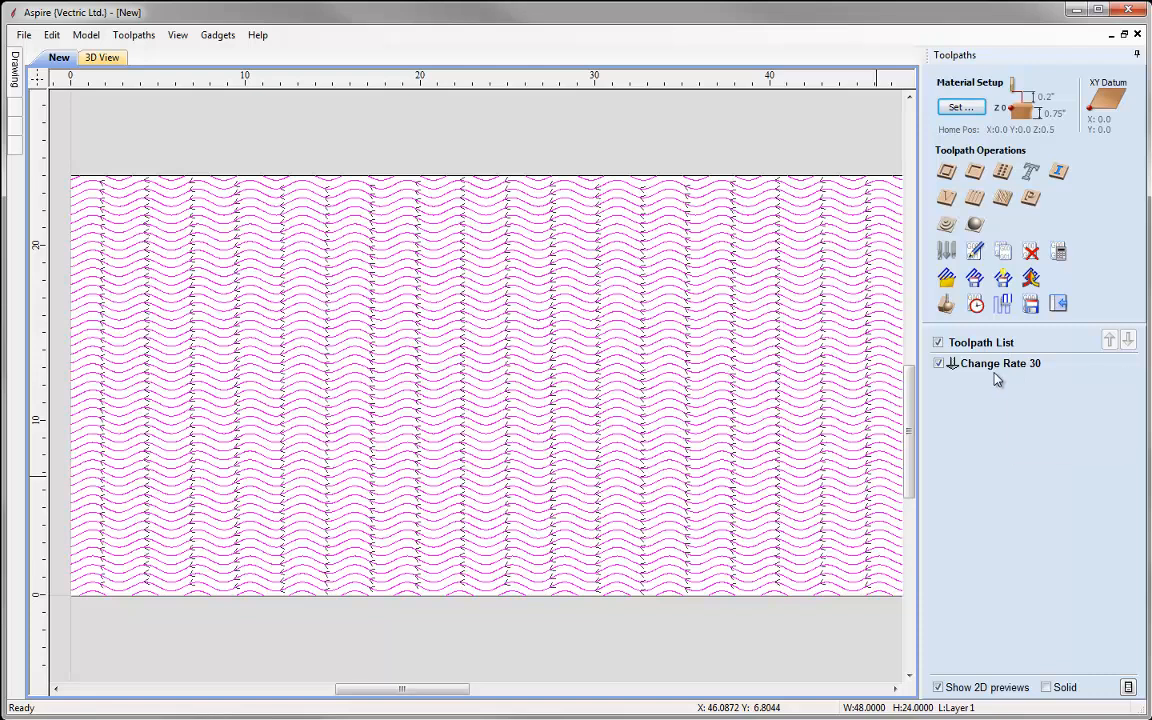
pyautogui.click(950, 307)
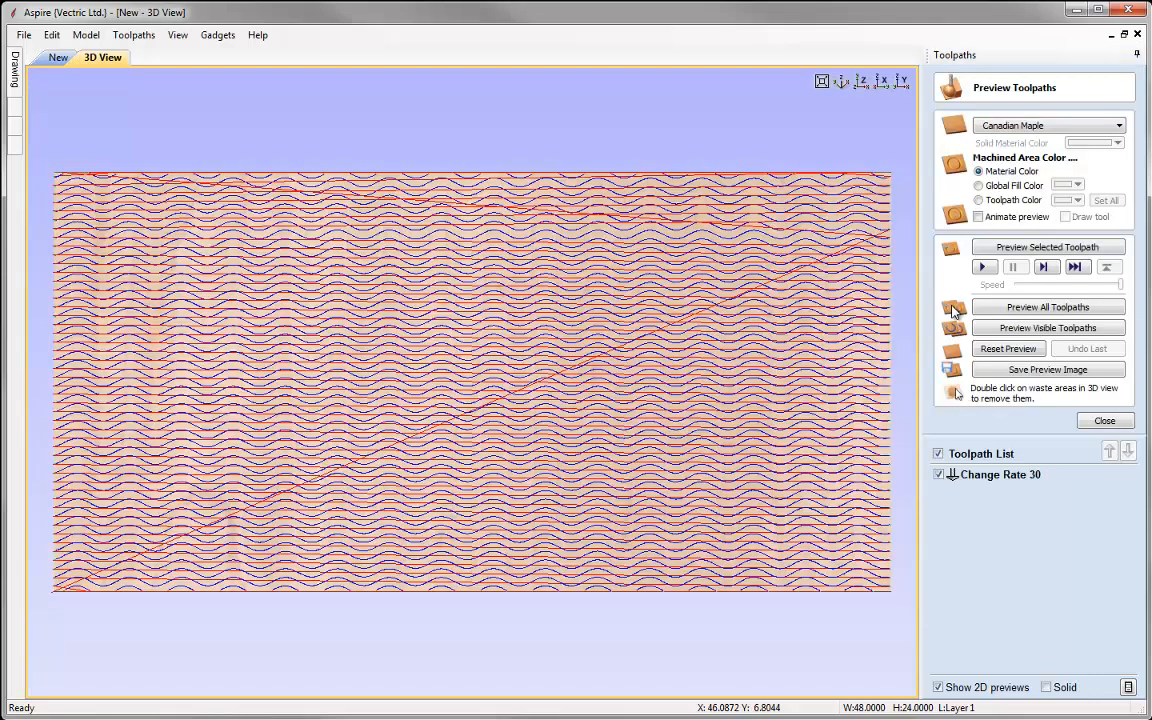
pyautogui.click(995, 248)
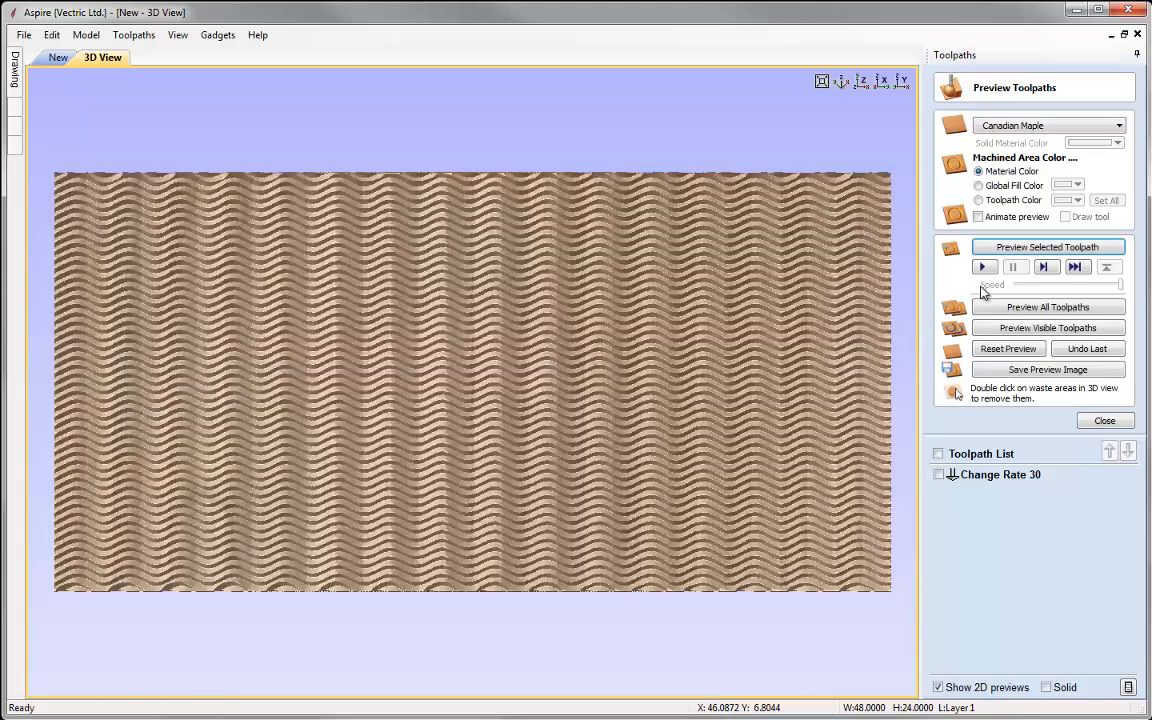
pyautogui.moveTo(490, 500); pyautogui.dragTo(522, 522)
pyautogui.scroll(-5, 516, 440)
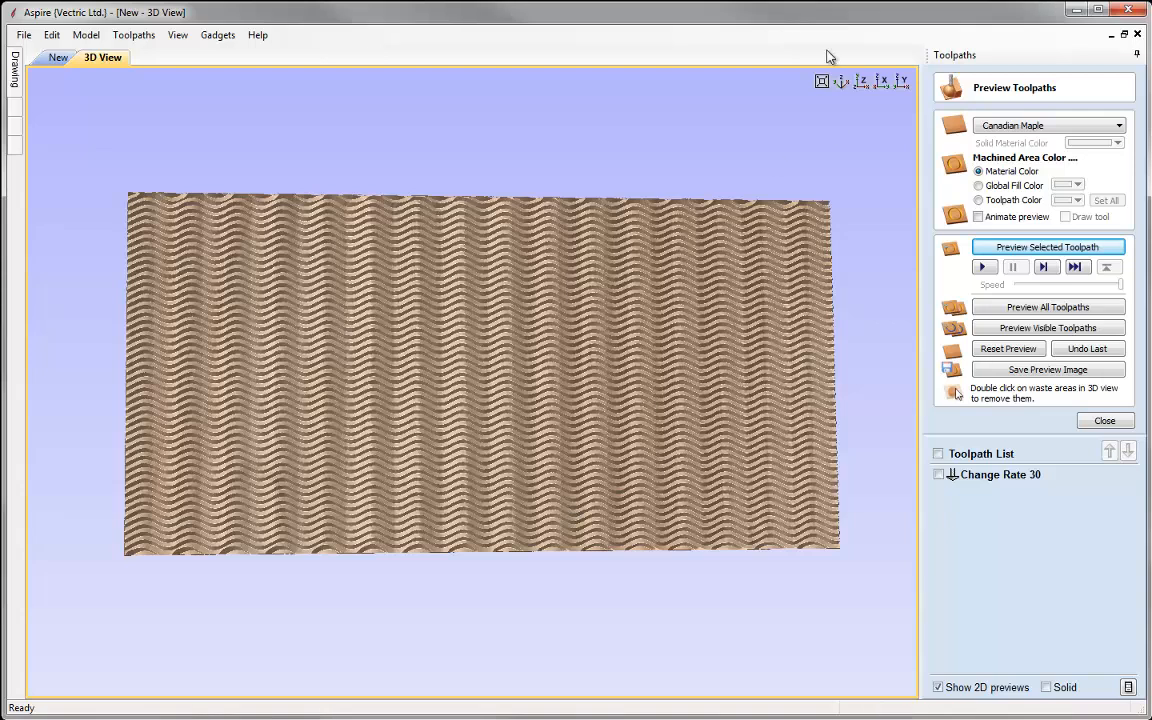
pyautogui.click(861, 84)
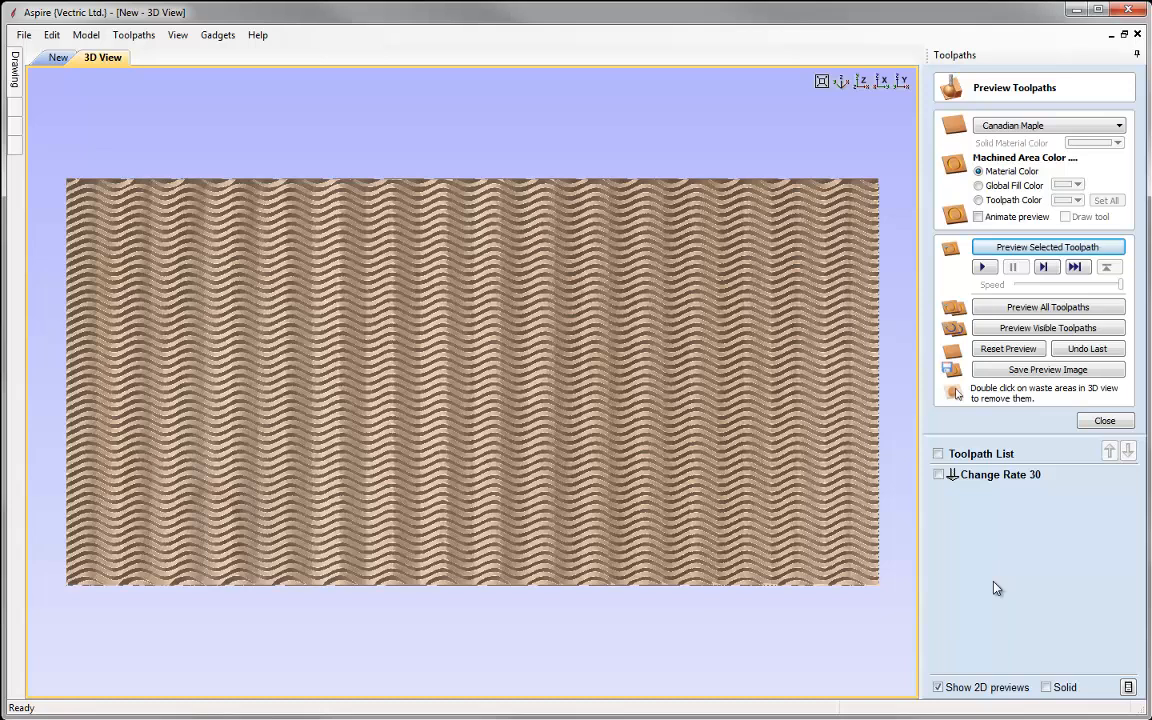
# Step: Create a second Texture Toolbox toolpath named Change Rate Alternate from the wave vectors, with minimum change rate 15 and maximum 25
pyautogui.click(50, 60)
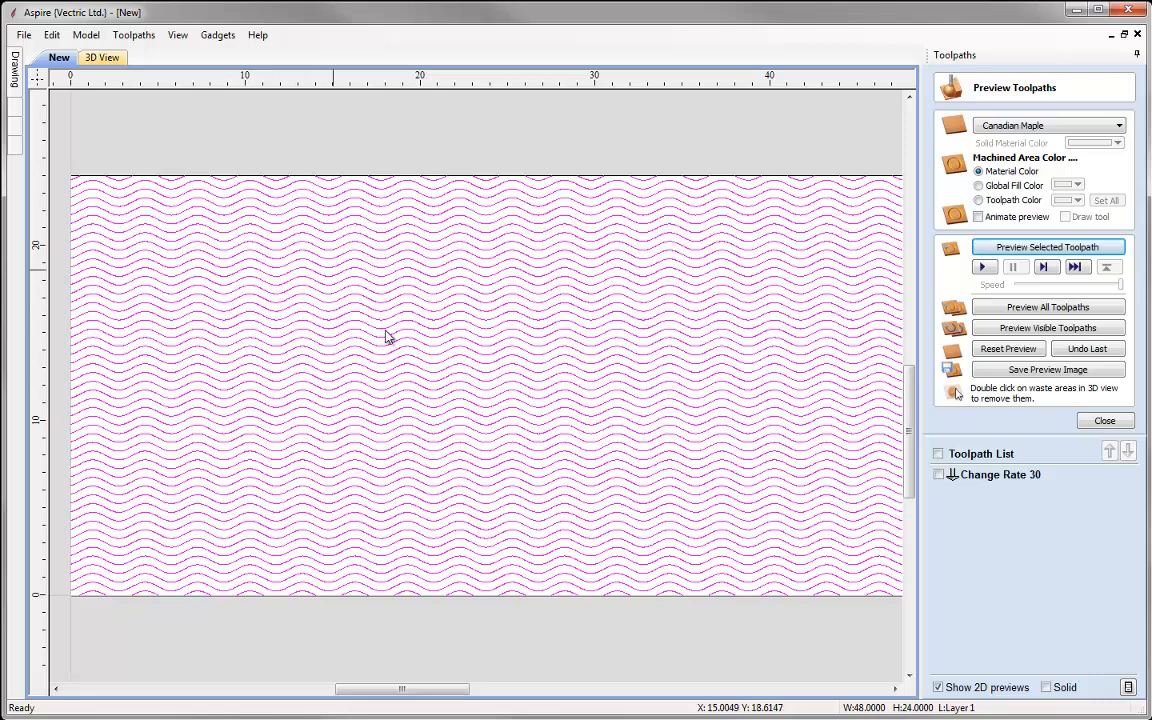
pyautogui.click(215, 36)
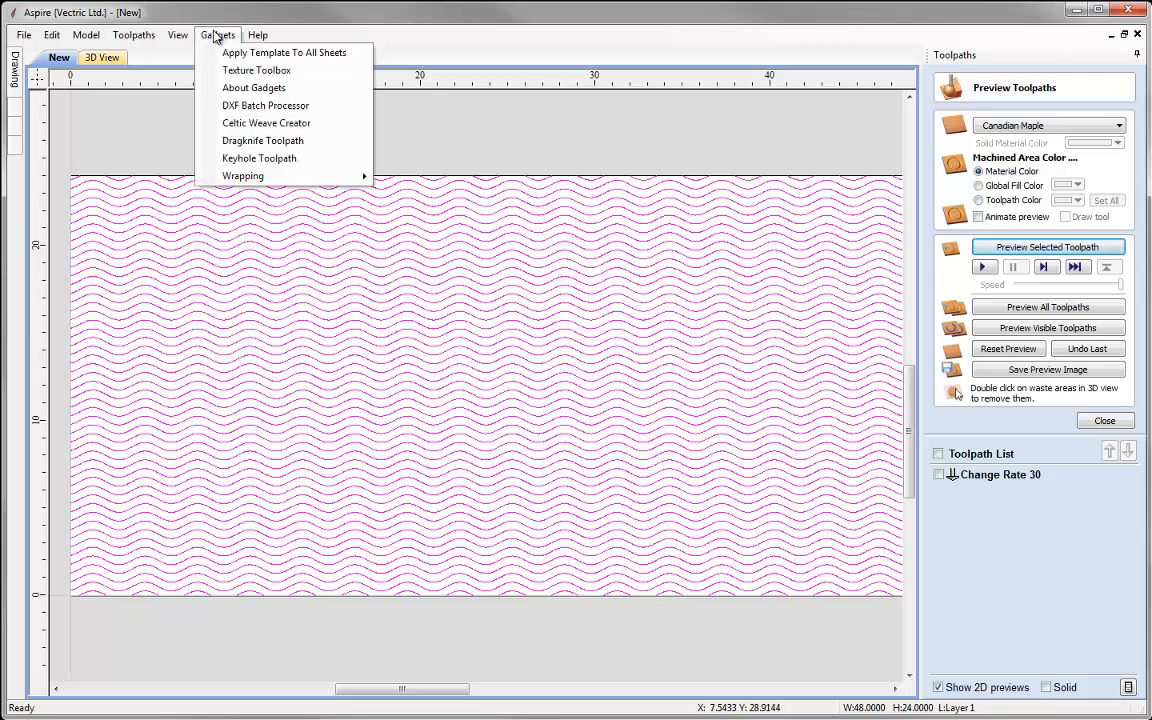
pyautogui.click(300, 71)
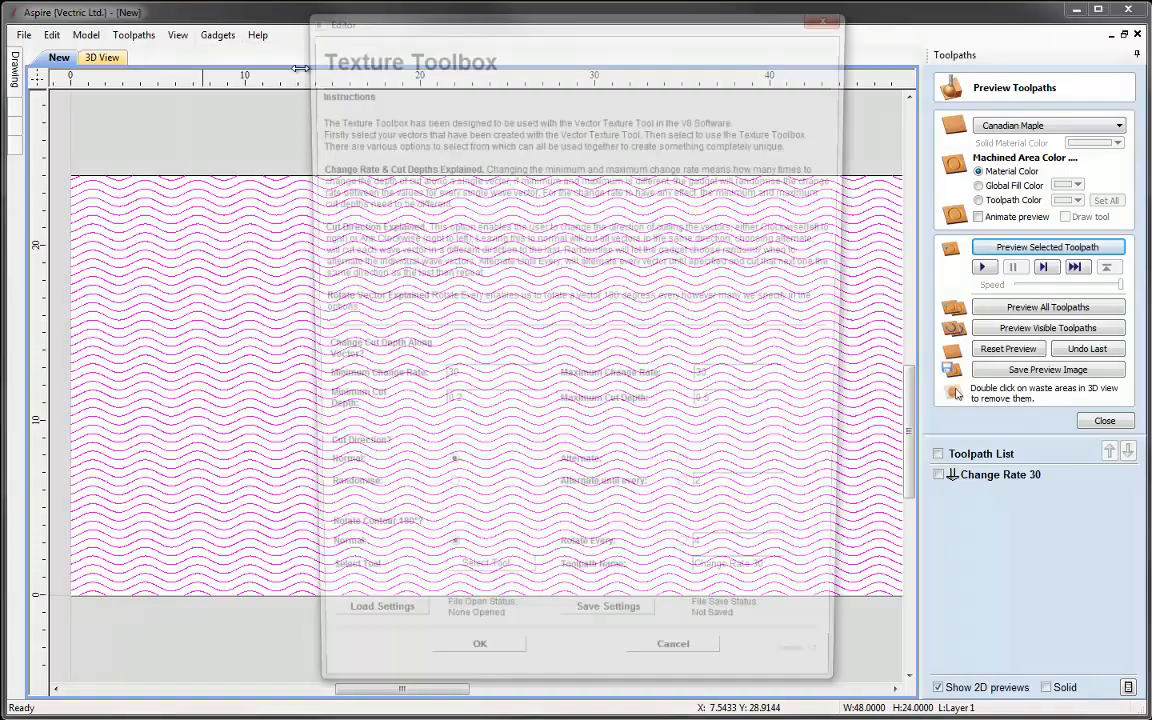
pyautogui.moveTo(495, 380); pyautogui.dragTo(412, 376)
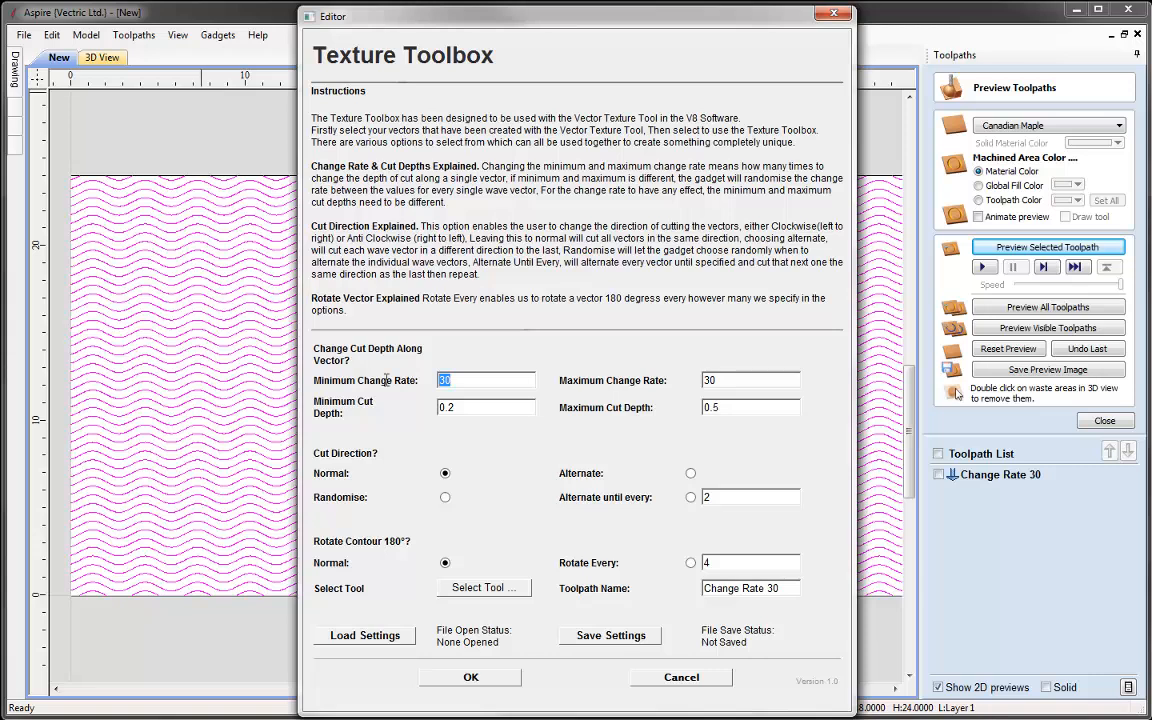
pyautogui.write('15')
pyautogui.press('Tab')
pyautogui.write('25')
pyautogui.write('Alternate')
pyautogui.click(470, 678)
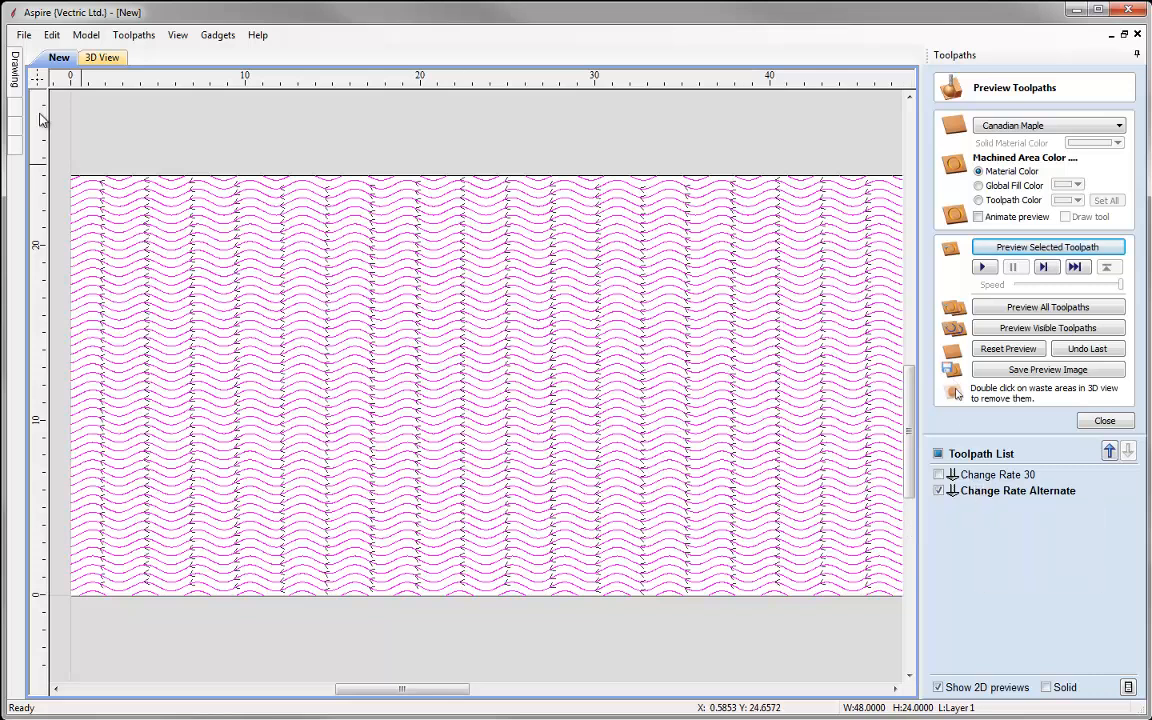
# Step: Reset the 3D preview, simulate the Change Rate Alternate toolpath and inspect its texture up close and as a whole
pyautogui.click(98, 57)
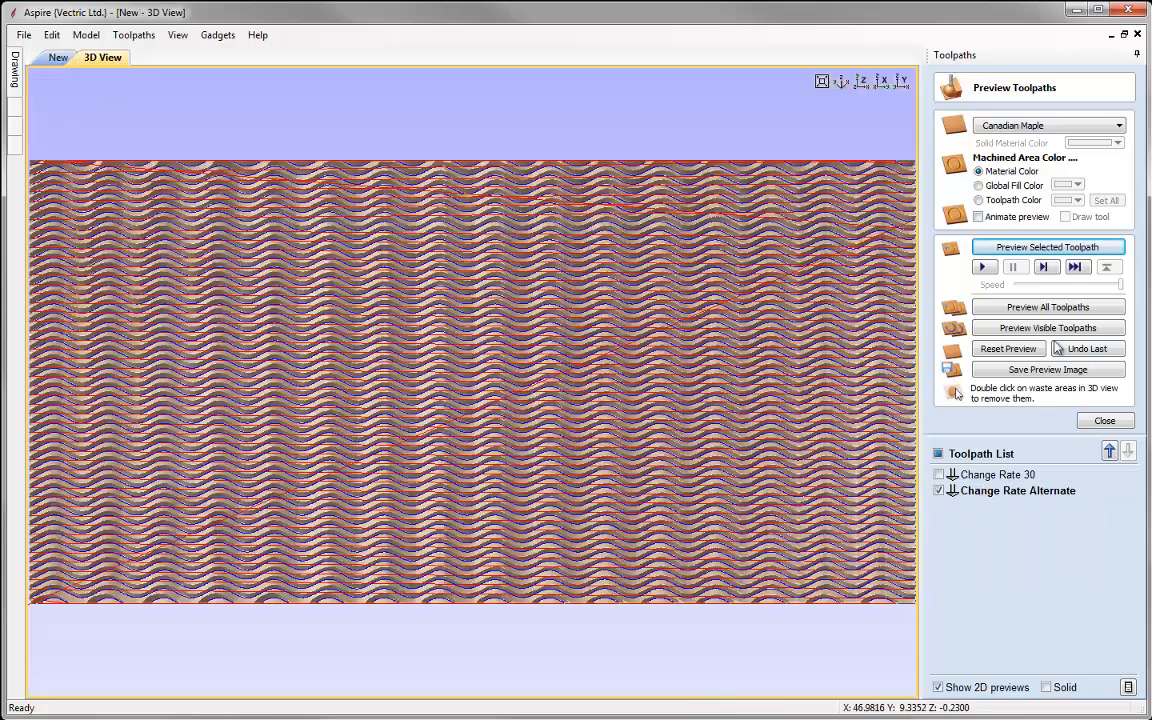
pyautogui.click(1005, 349)
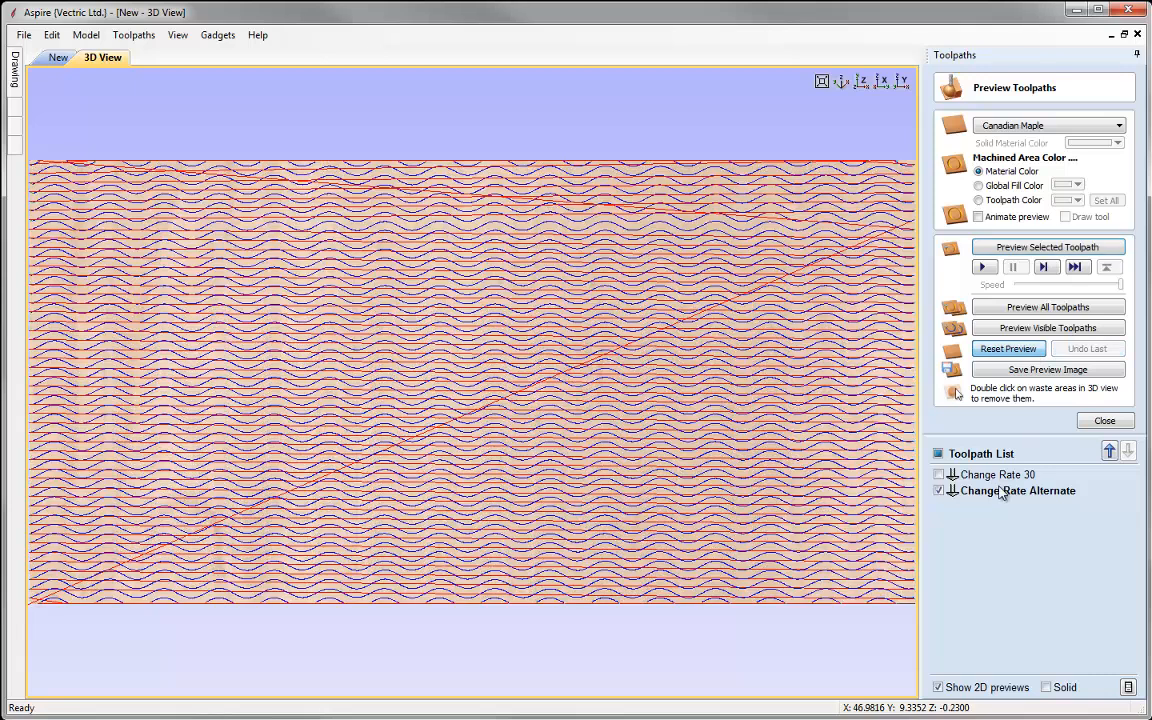
pyautogui.click(1005, 248)
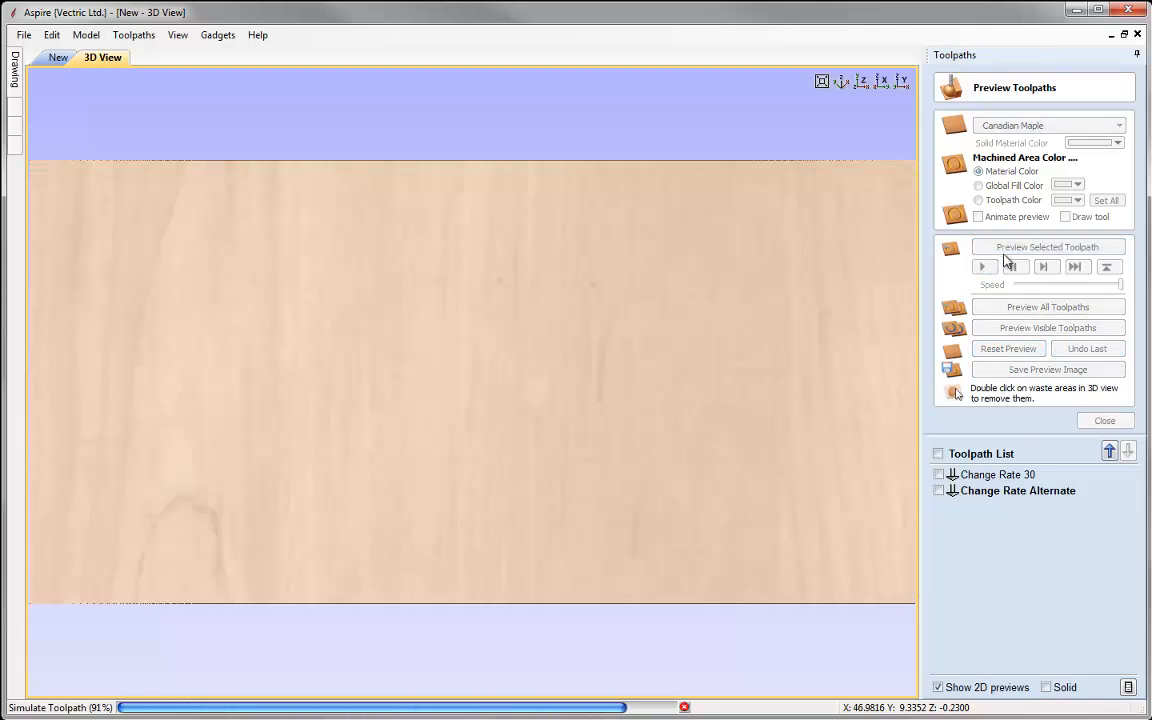
pyautogui.scroll(-2, 584, 352)
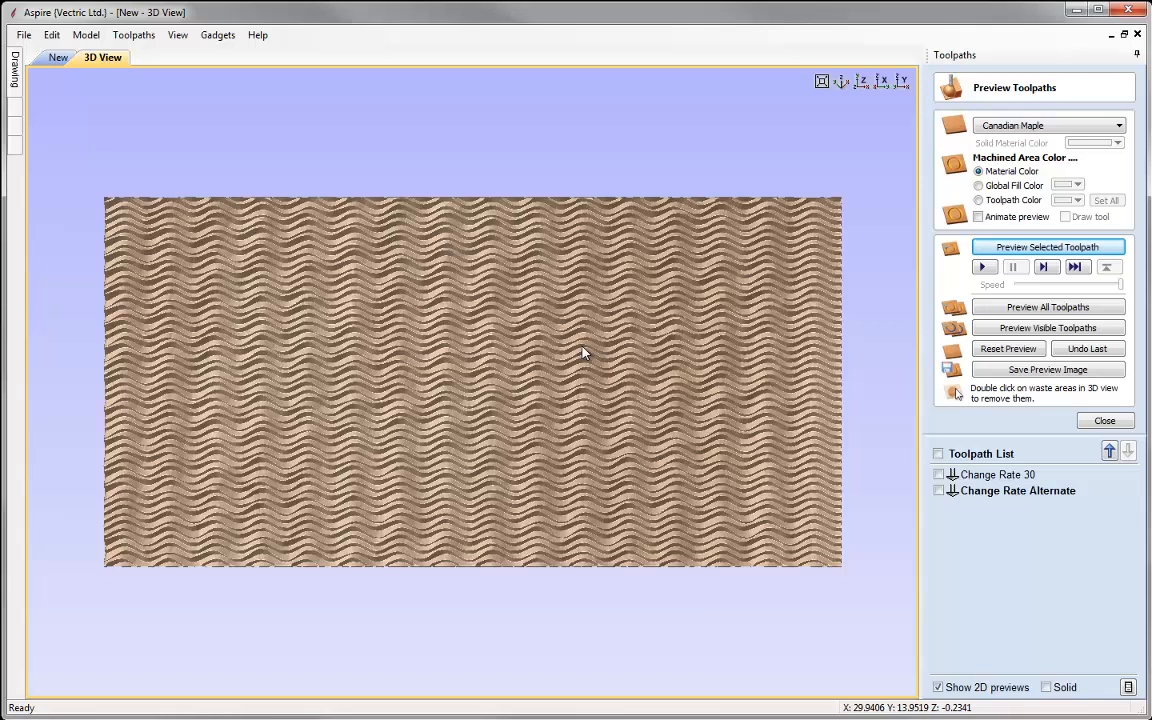
pyautogui.scroll(3, 584, 352)
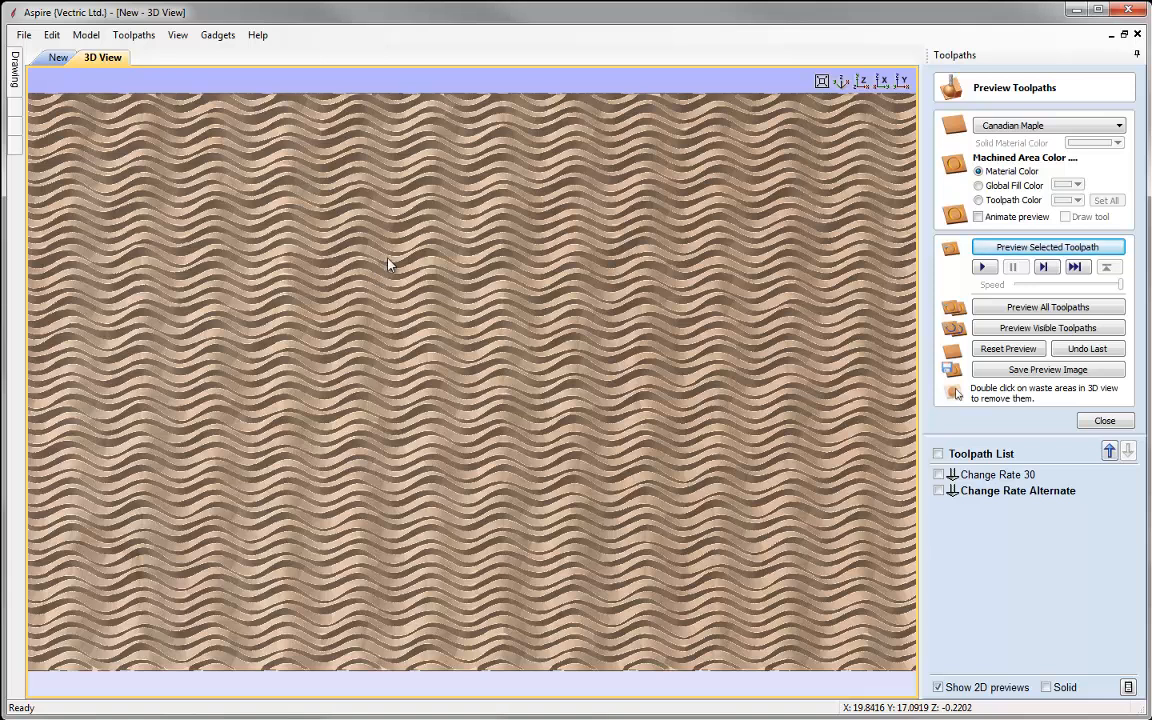
pyautogui.scroll(-3, 463, 355)
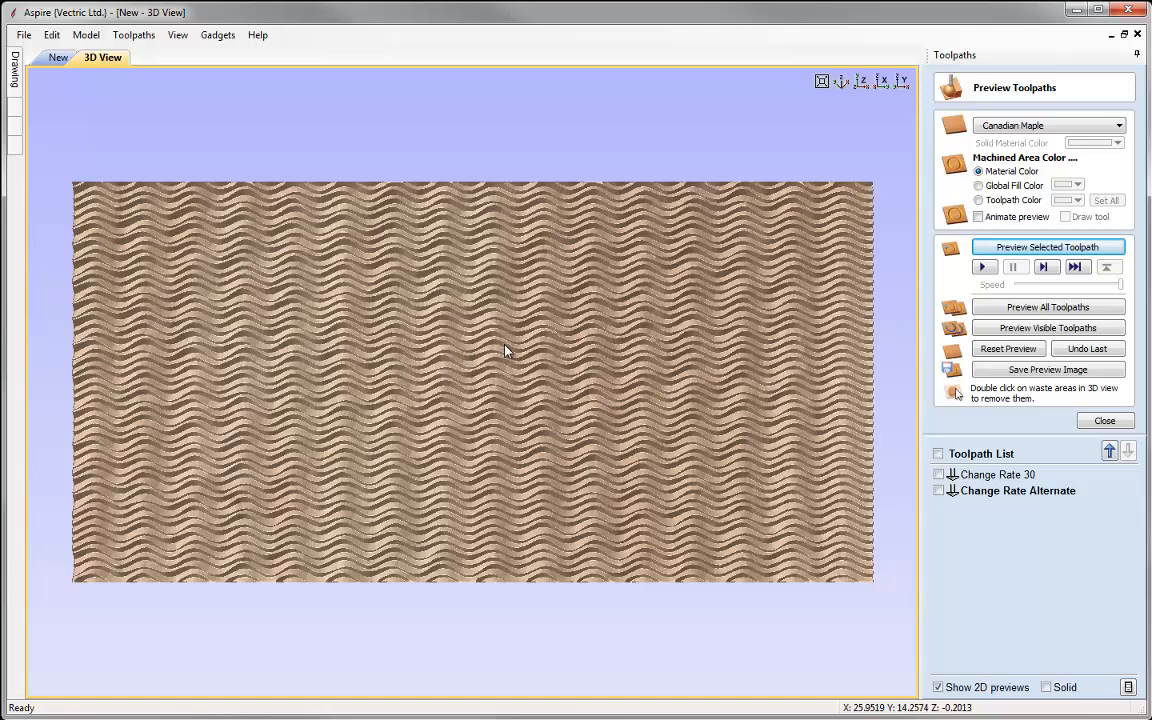
# Step: Reopen the Texture Toolbox from the 2D view and save its current settings as Change Rate Alternate 15 - 25
pyautogui.click(59, 56)
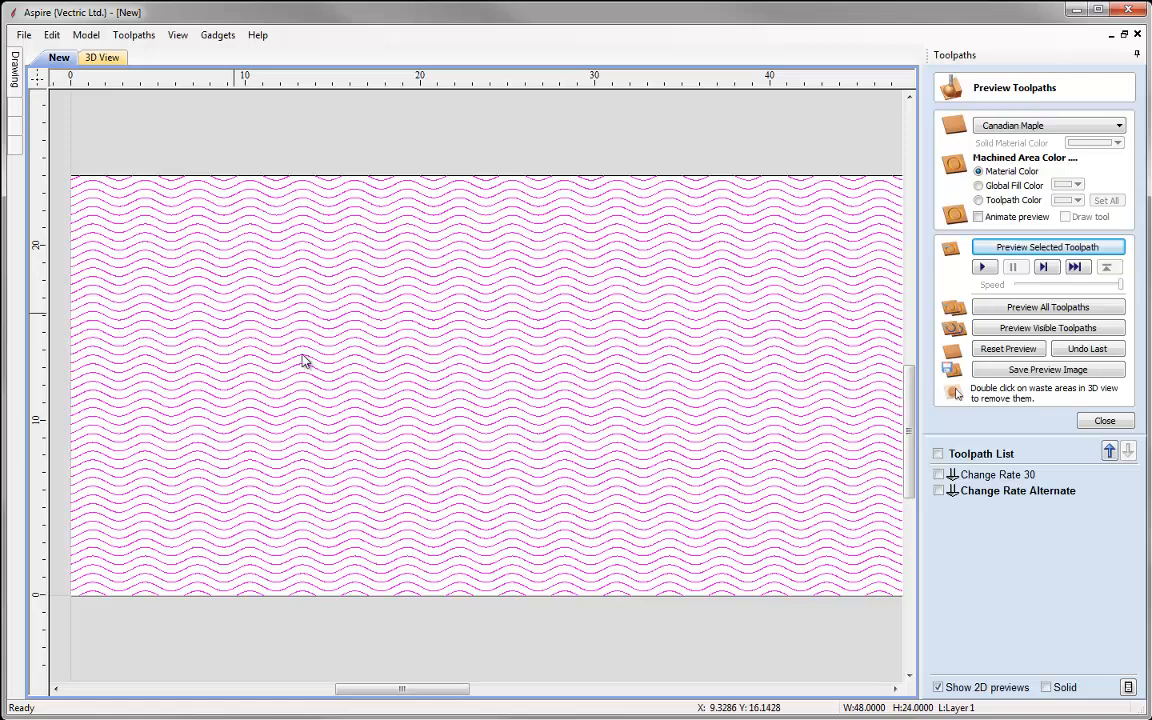
pyautogui.click(217, 35)
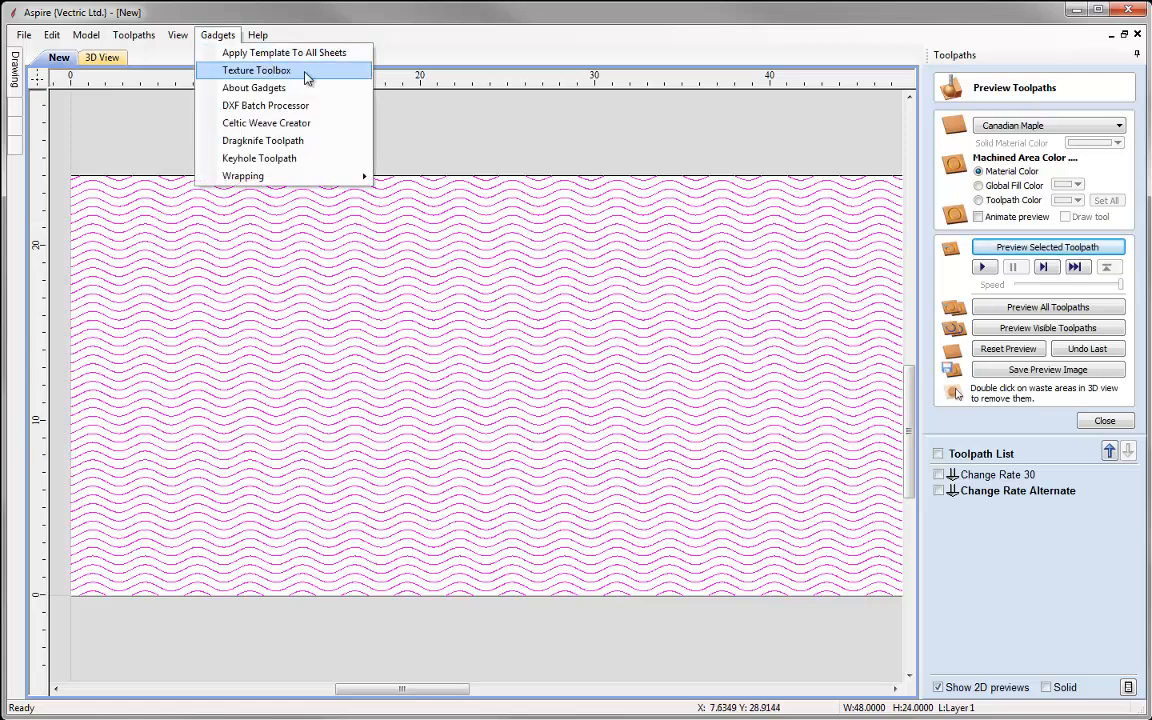
pyautogui.click(303, 78)
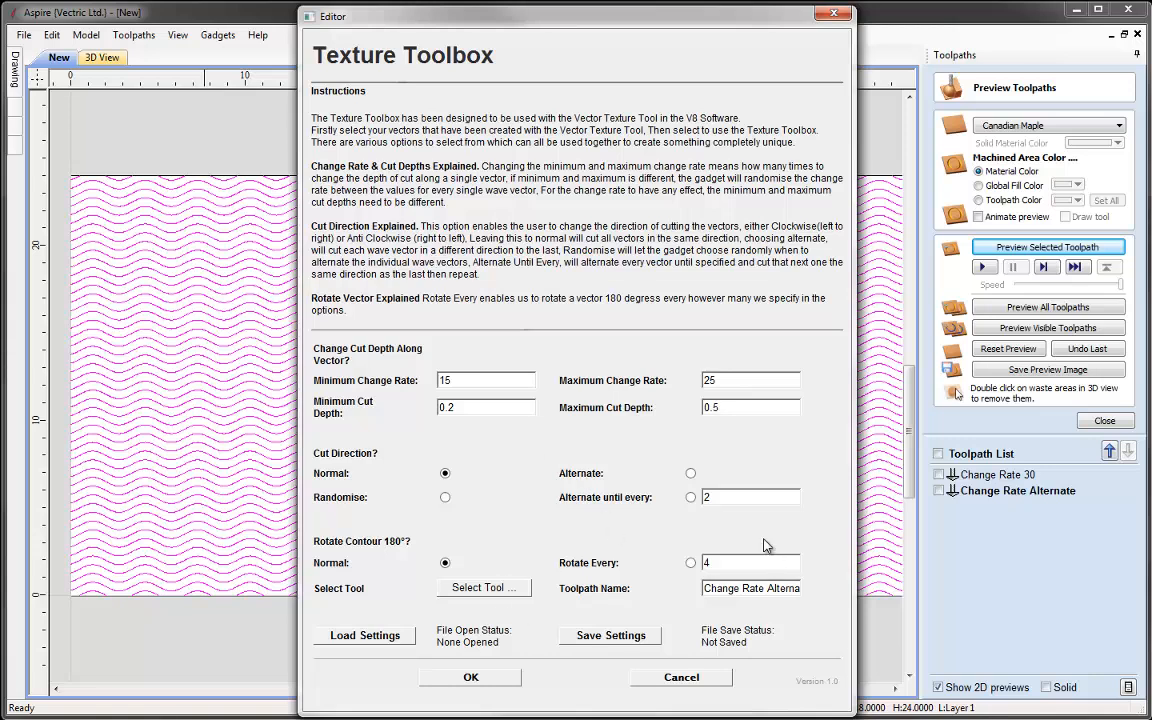
pyautogui.click(605, 635)
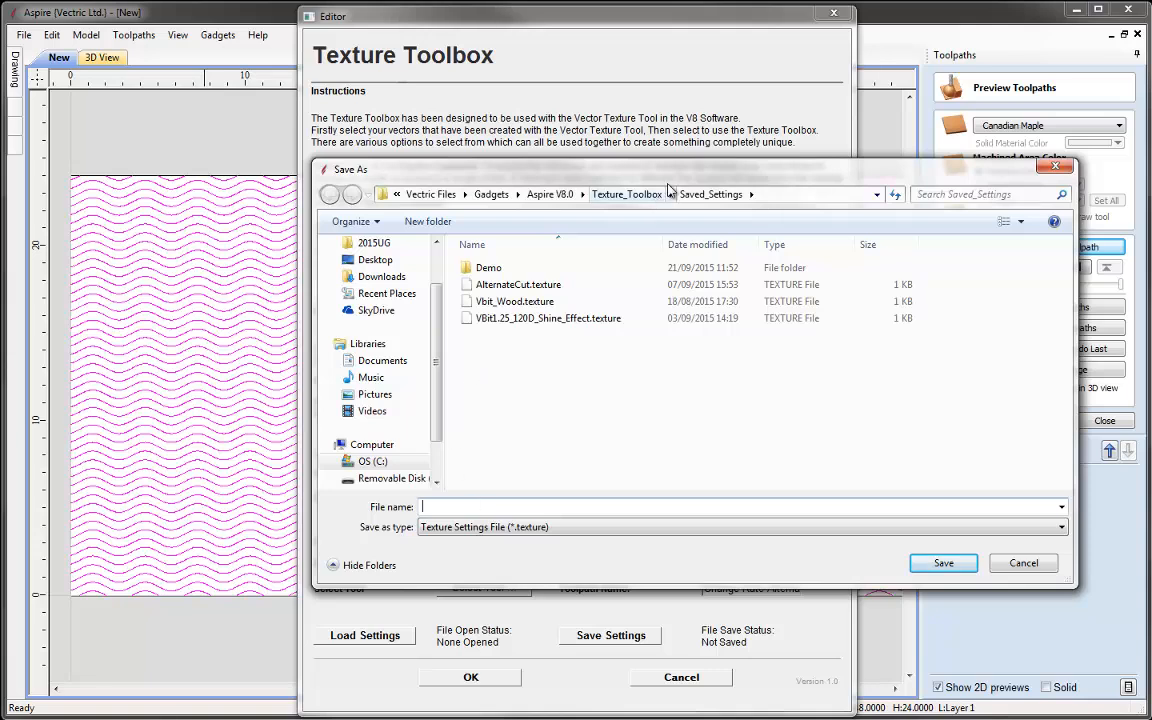
pyautogui.moveTo(671, 178); pyautogui.dragTo(591, 177)
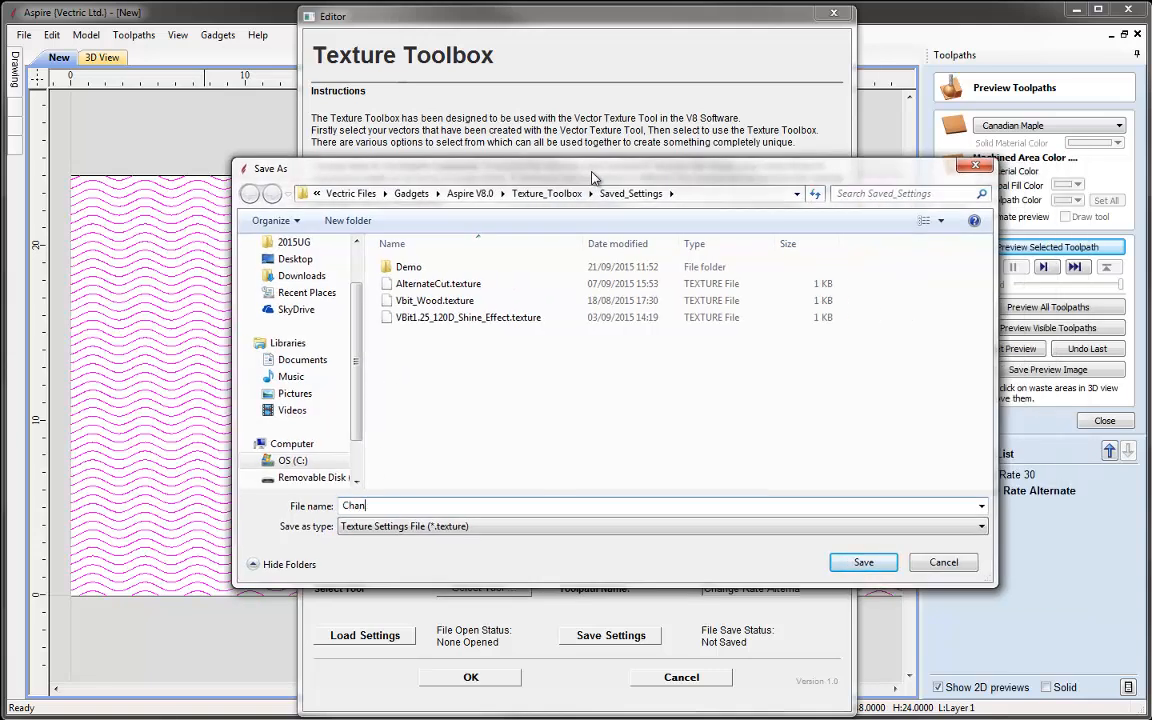
pyautogui.press('BackSpace')
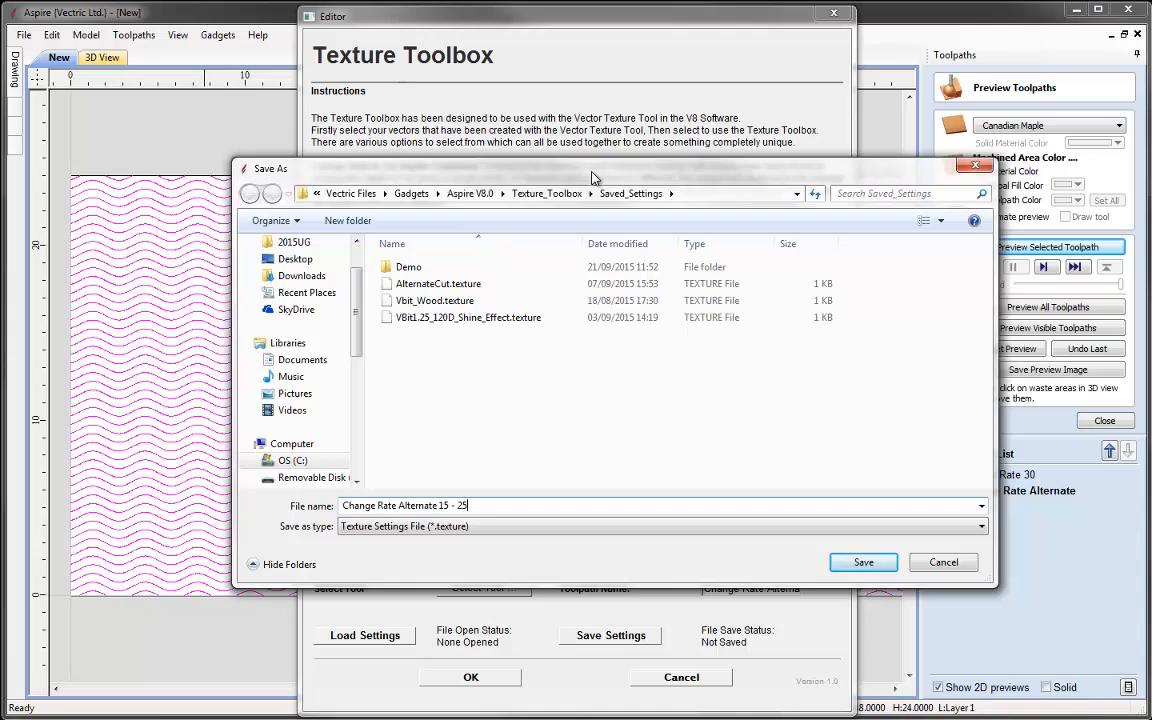
pyautogui.click(842, 566)
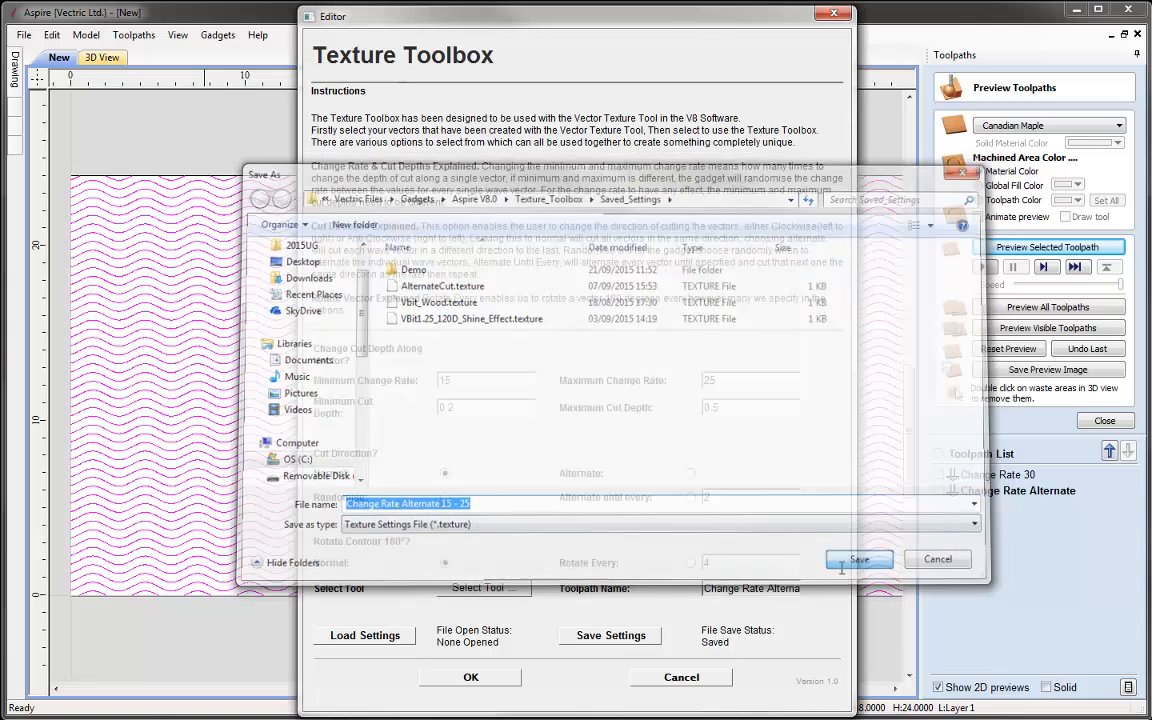
# Step: Load the saved settings file Change Rate Alternate 15 - 25.texture into the Texture Toolbox
pyautogui.click(387, 645)
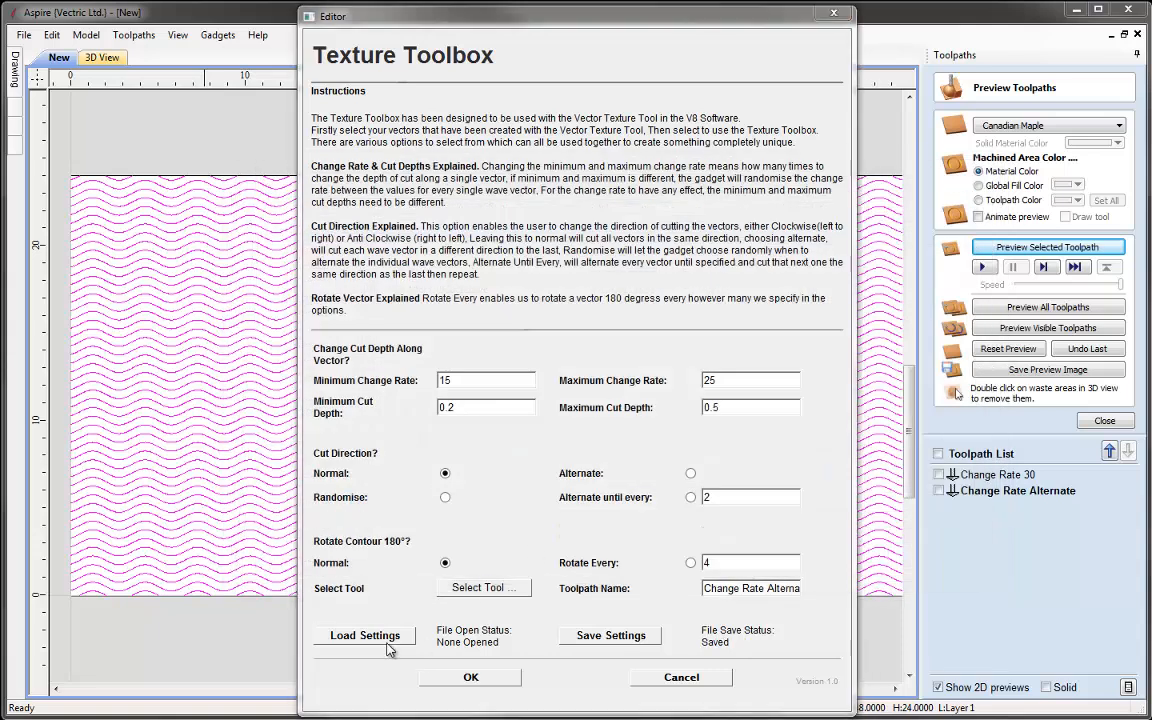
pyautogui.click(450, 300)
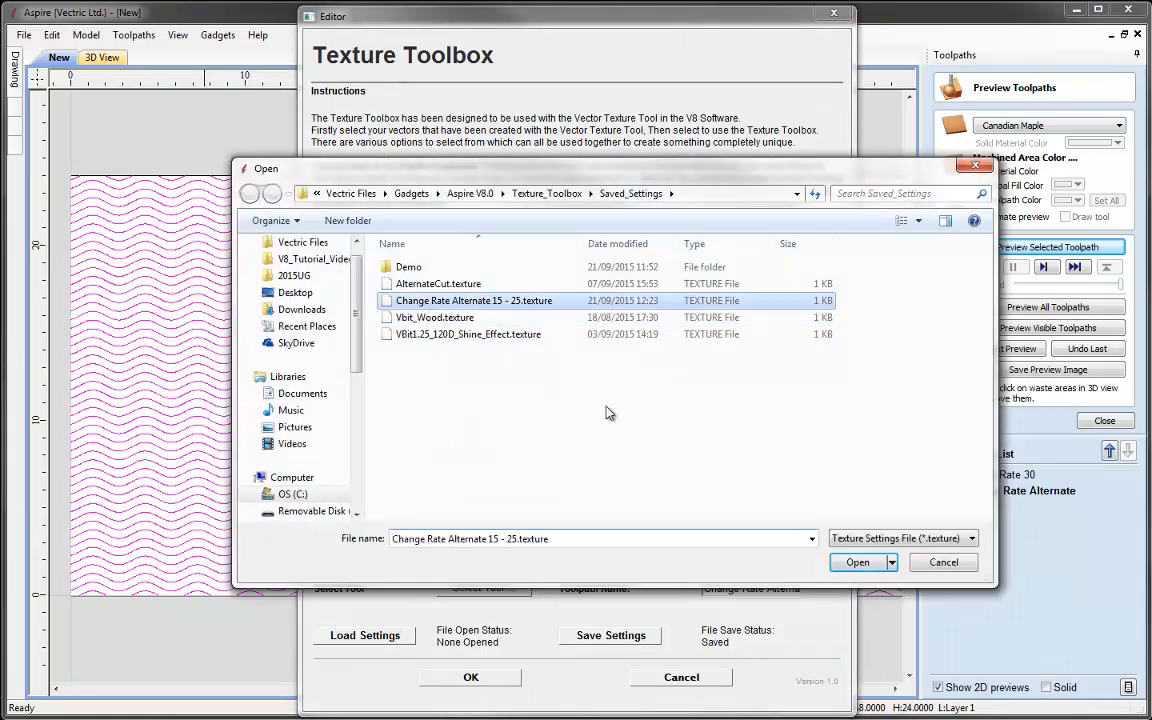
pyautogui.click(857, 563)
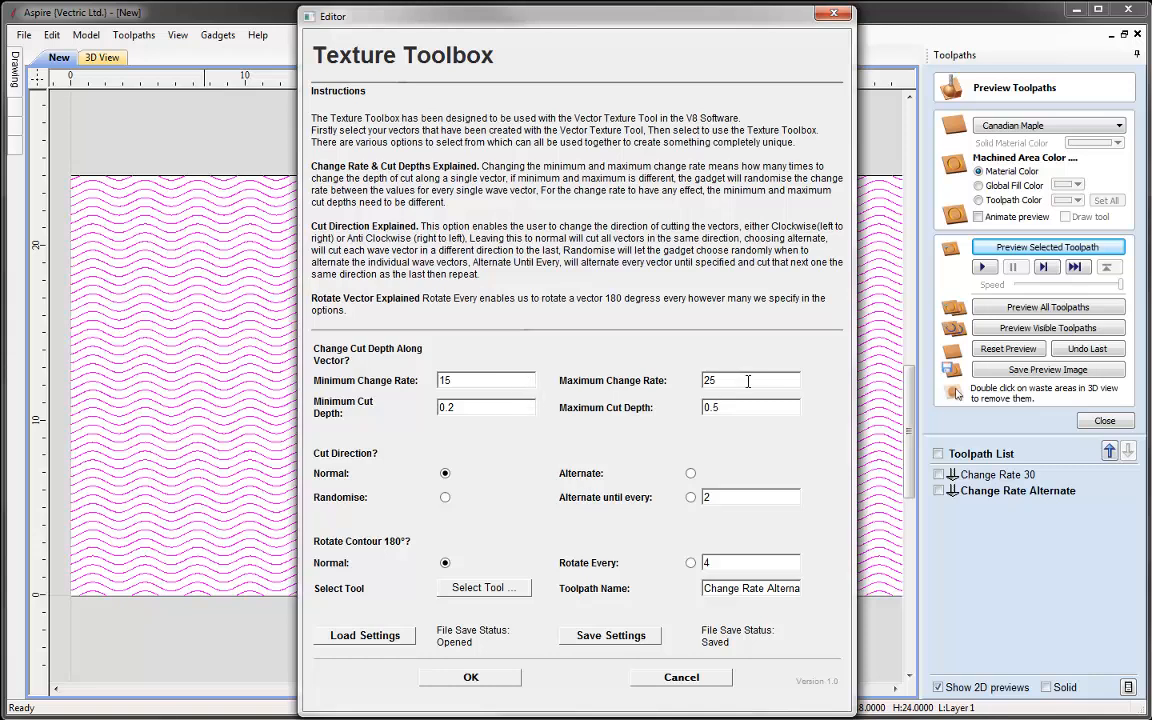
# Step: Set the maximum change rate to 15, the cut depths to minimum 0 and maximum 0.4, and the cut direction to Alternate
pyautogui.doubleClick(708, 380)
pyautogui.write('15')
pyautogui.press('Tab')
pyautogui.write('0')
pyautogui.press('Tab')
pyautogui.write('0.')
pyautogui.click(690, 473)
# Step: Confirm the V-Bit (90 deg 1.00") as the tool and create the toolpath with the name Cut Direction Alternate
pyautogui.click(484, 587)
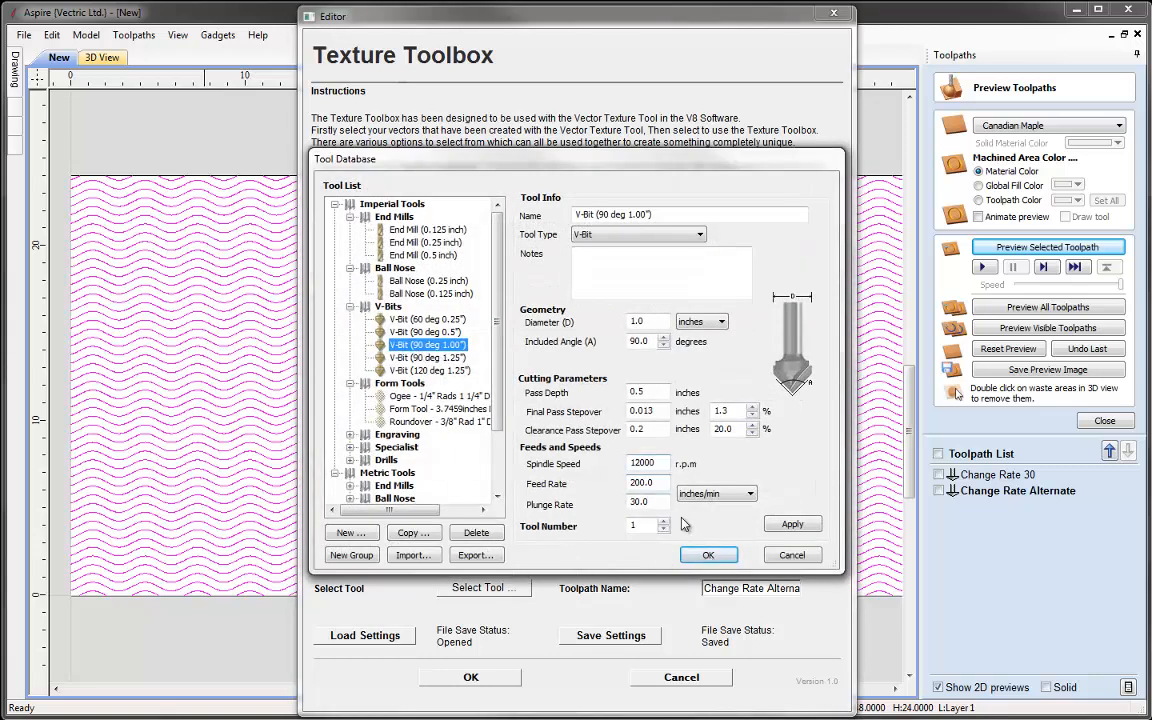
pyautogui.click(692, 555)
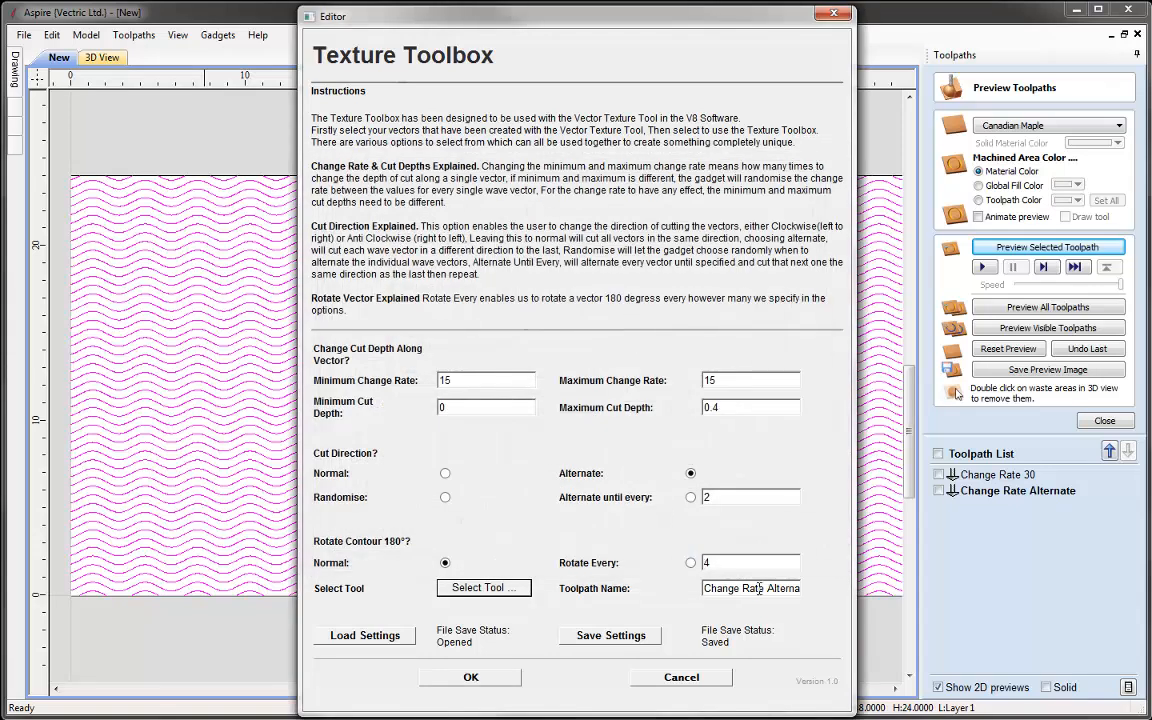
pyautogui.moveTo(707, 588); pyautogui.dragTo(895, 593)
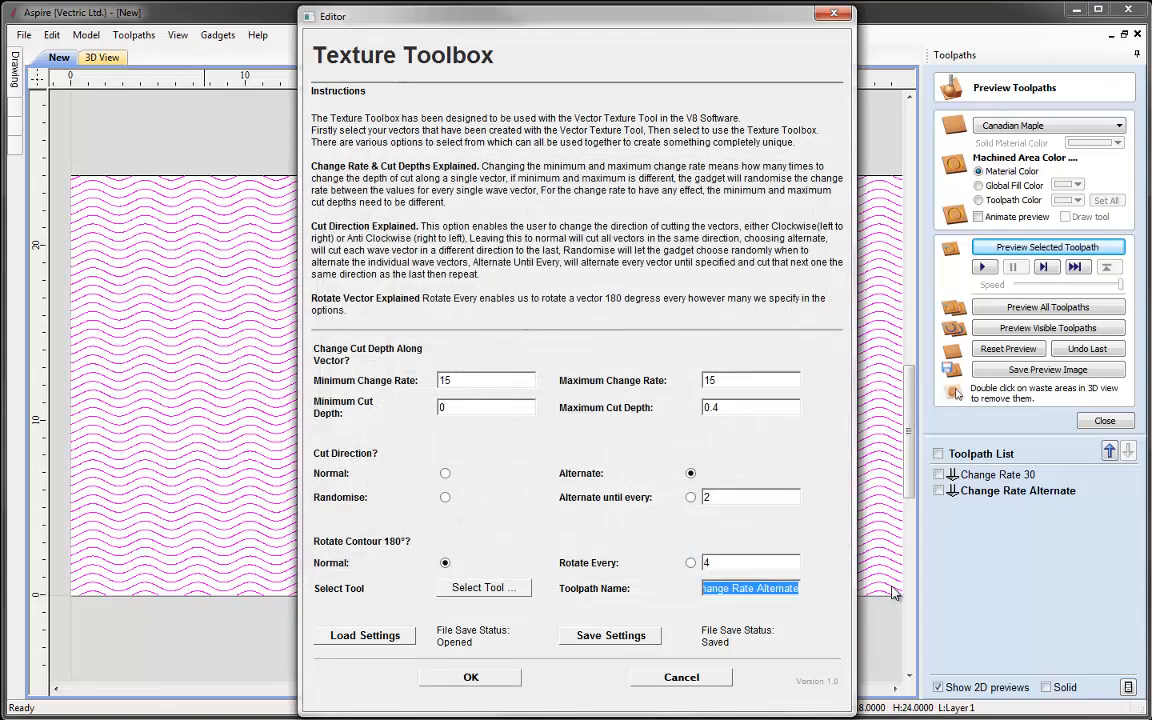
pyautogui.write('Cut')
pyautogui.write('Di')
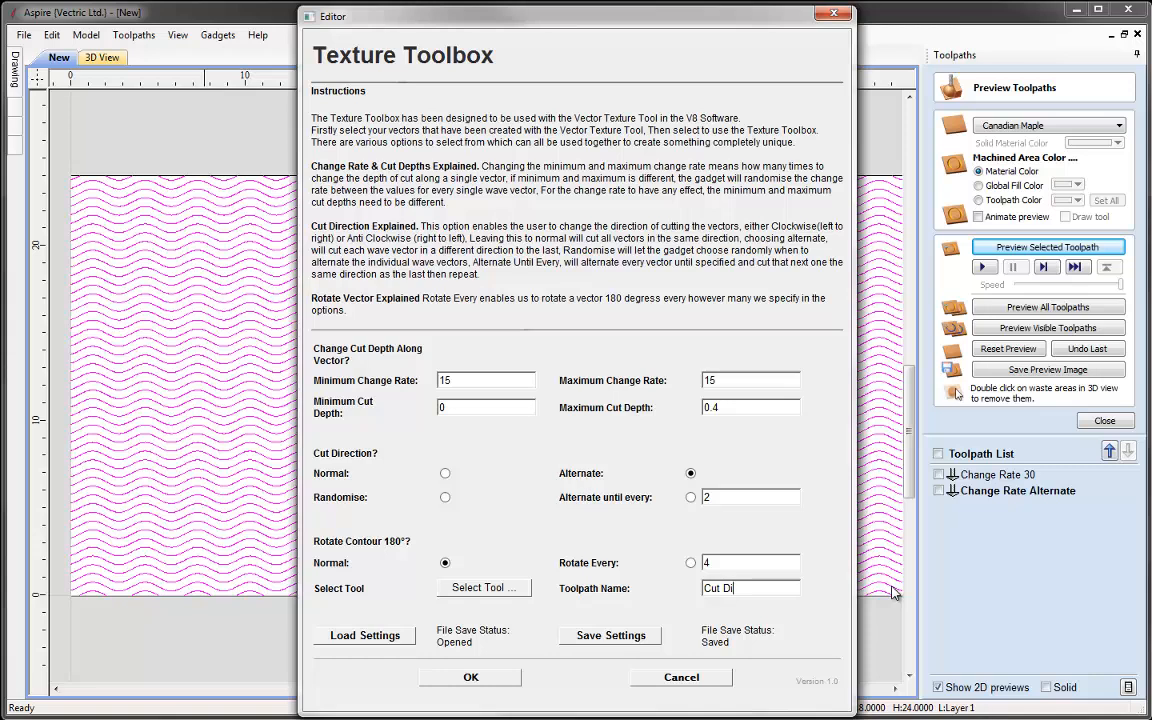
pyautogui.write('rection Alternate')
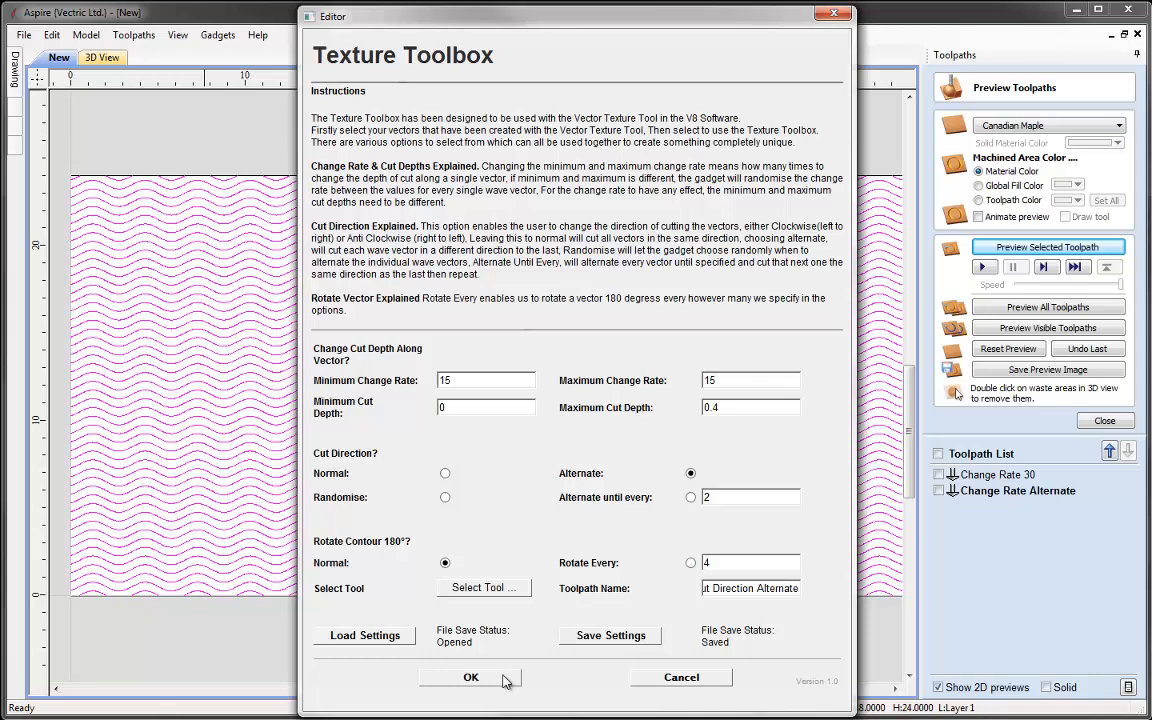
pyautogui.click(470, 677)
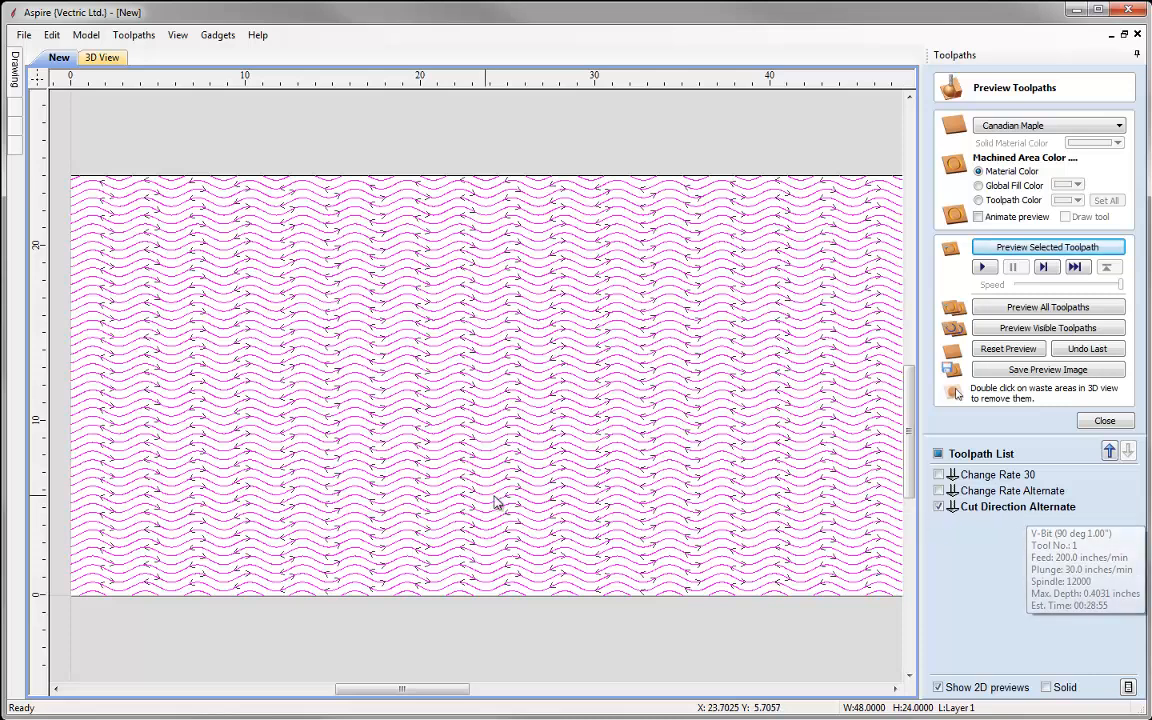
# Step: Check the cut-direction arrows in 2D, then reset the 3D preview and simulate the Cut Direction Alternate toolpath
pyautogui.click(504, 410)
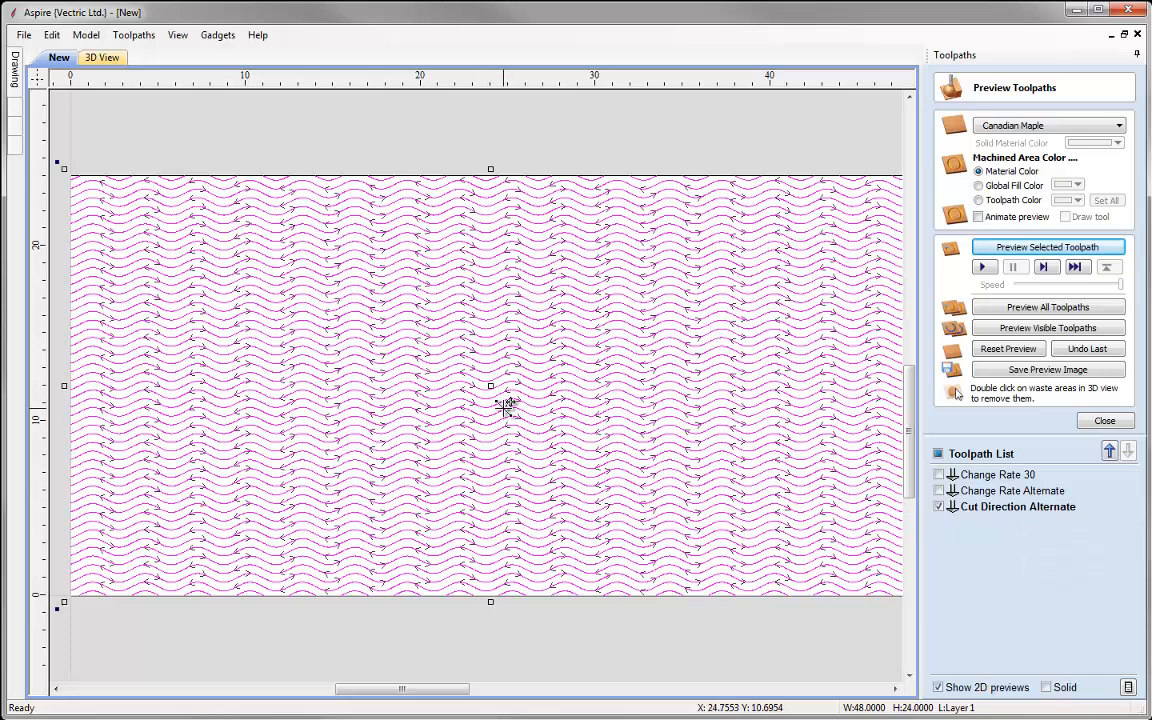
pyautogui.scroll(2, 504, 406)
pyautogui.scroll(2, 504, 405)
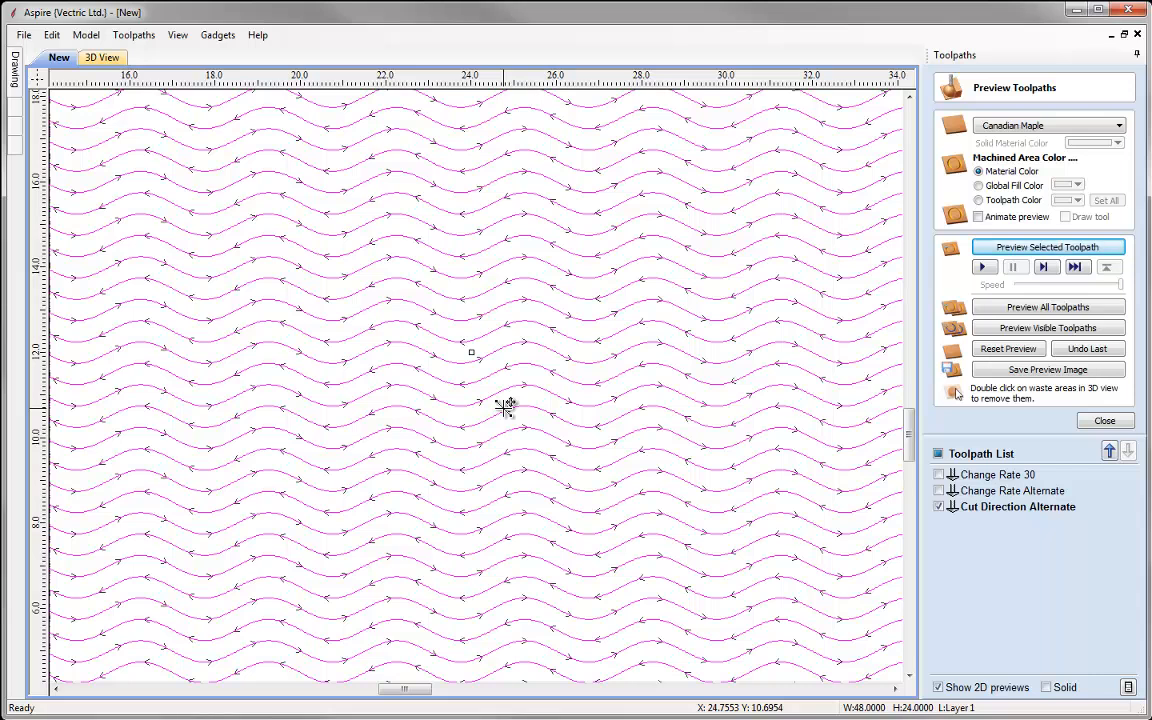
pyautogui.click(104, 58)
pyautogui.click(1009, 349)
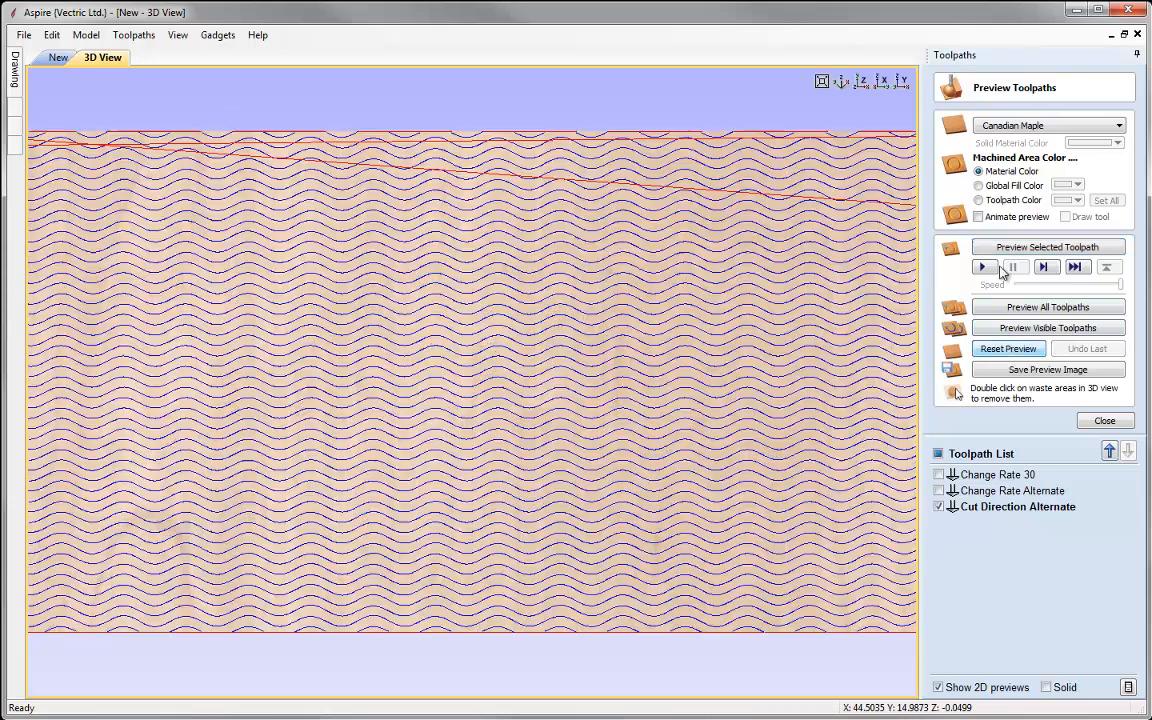
pyautogui.click(1003, 250)
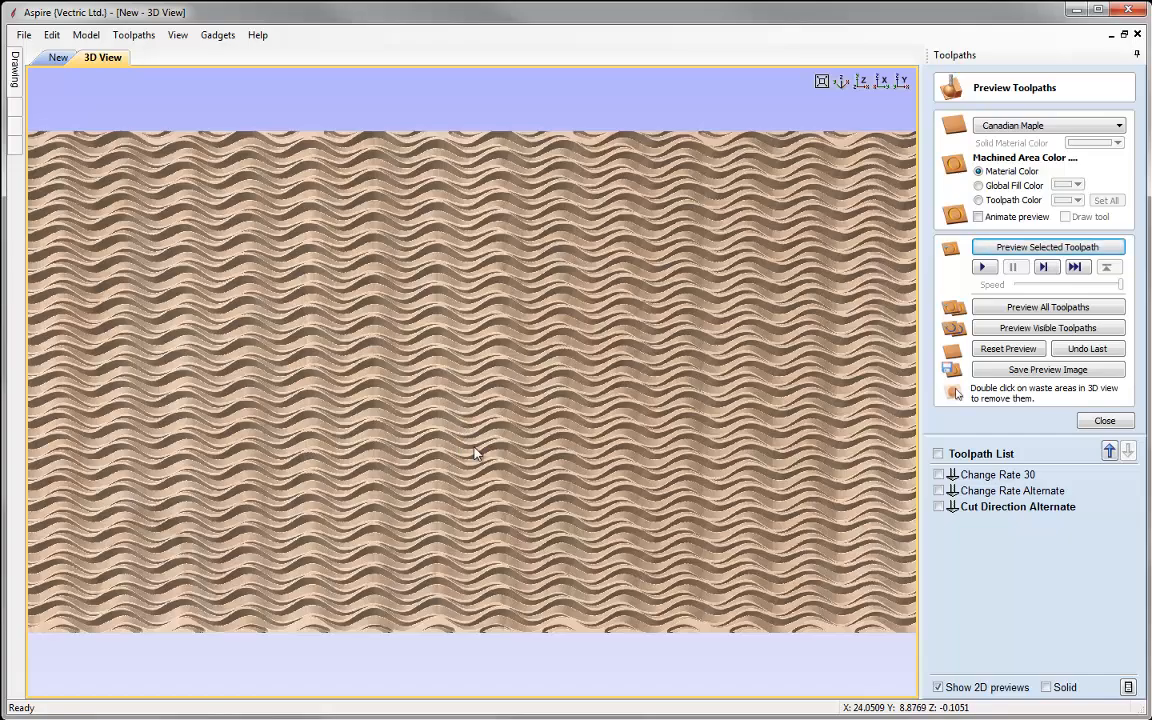
# Step: Examine the Cut Direction Alternate texture in 3D at an angle, up close and from directly above
pyautogui.moveTo(437, 481); pyautogui.dragTo(637, 408)
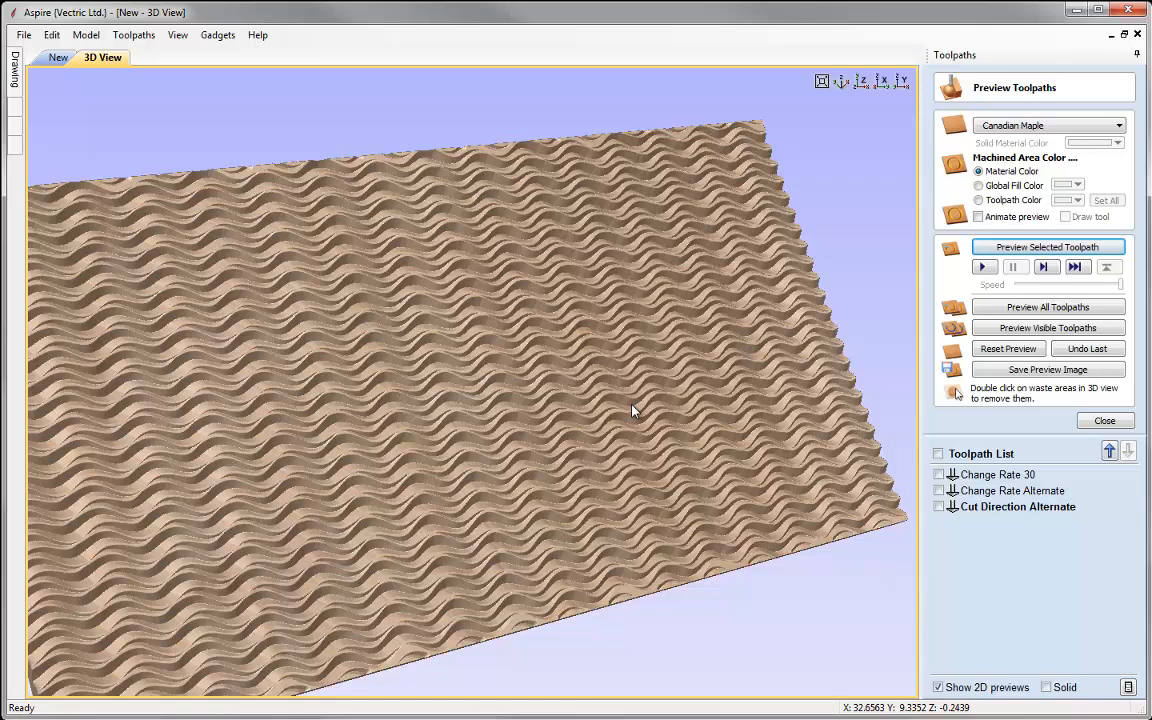
pyautogui.moveTo(434, 466); pyautogui.dragTo(542, 466)
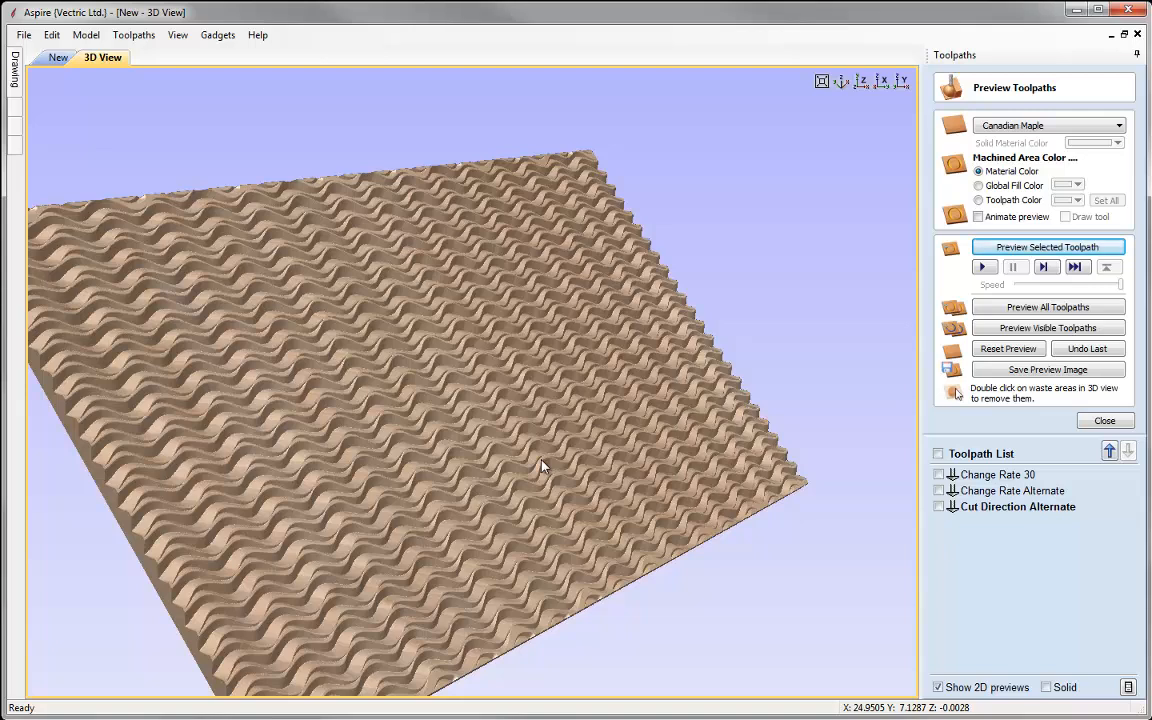
pyautogui.moveTo(541, 466); pyautogui.dragTo(398, 470)
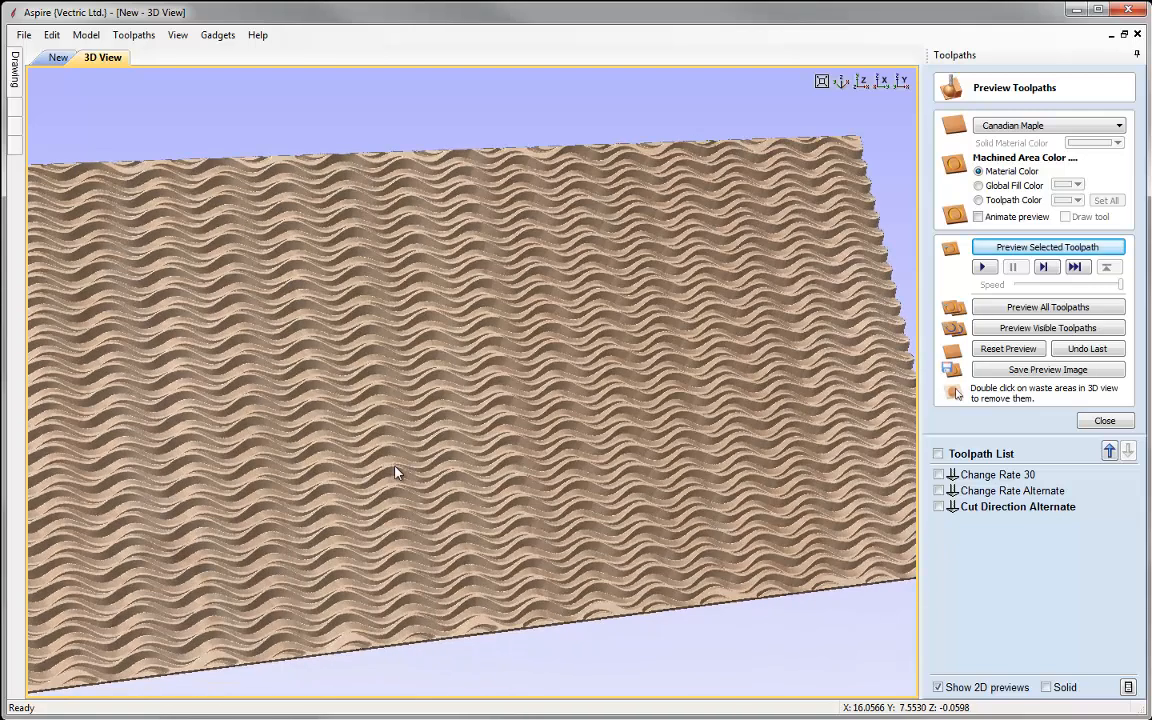
pyautogui.scroll(3, 452, 450)
pyautogui.moveTo(512, 545); pyautogui.dragTo(510, 458)
pyautogui.scroll(3, 605, 470)
pyautogui.scroll(3, 510, 458)
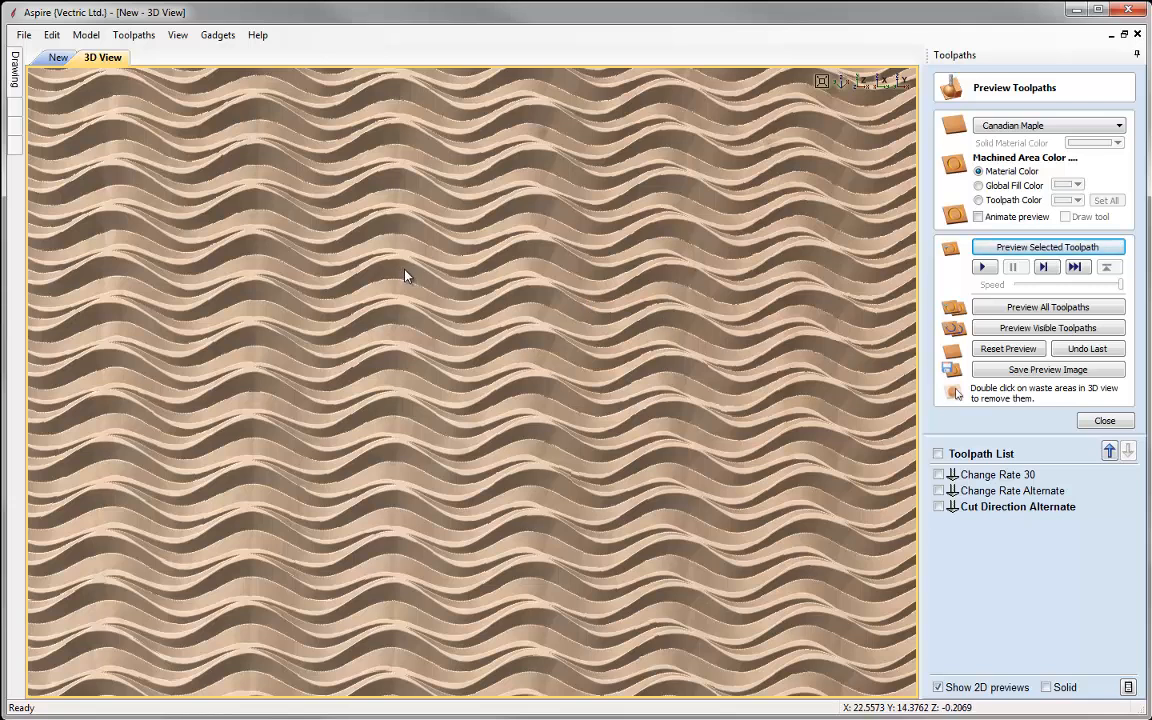
pyautogui.moveTo(242, 371); pyautogui.dragTo(420, 417)
pyautogui.scroll(-5, 420, 417)
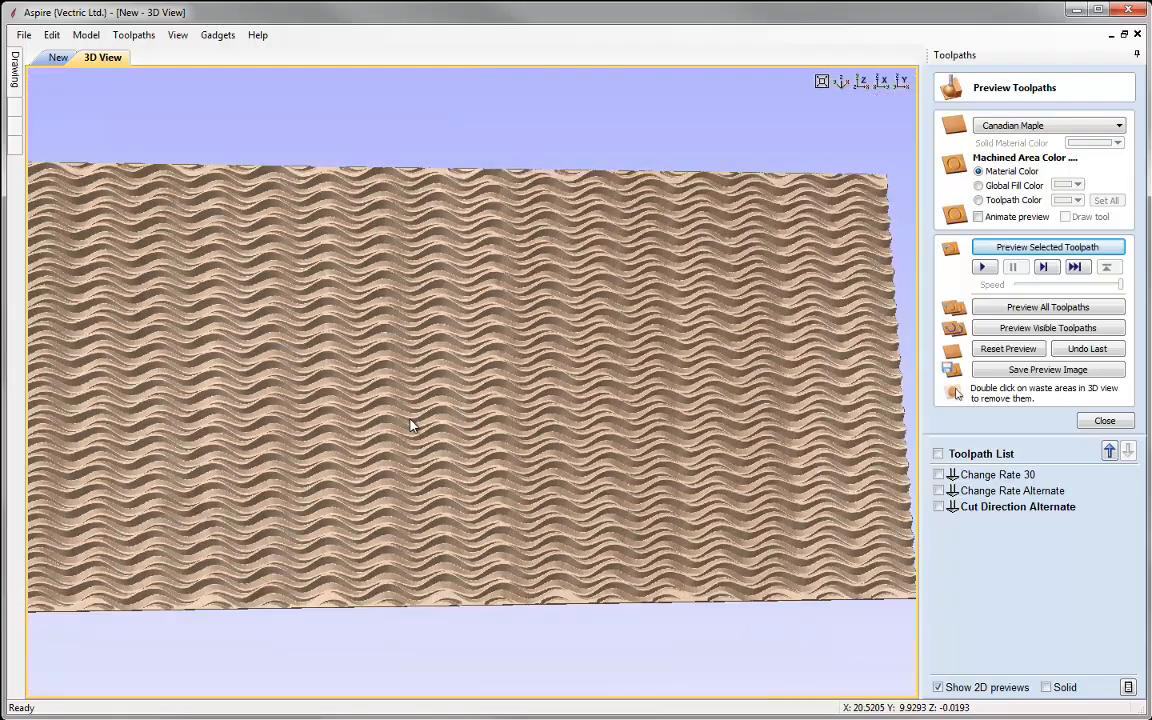
pyautogui.click(858, 84)
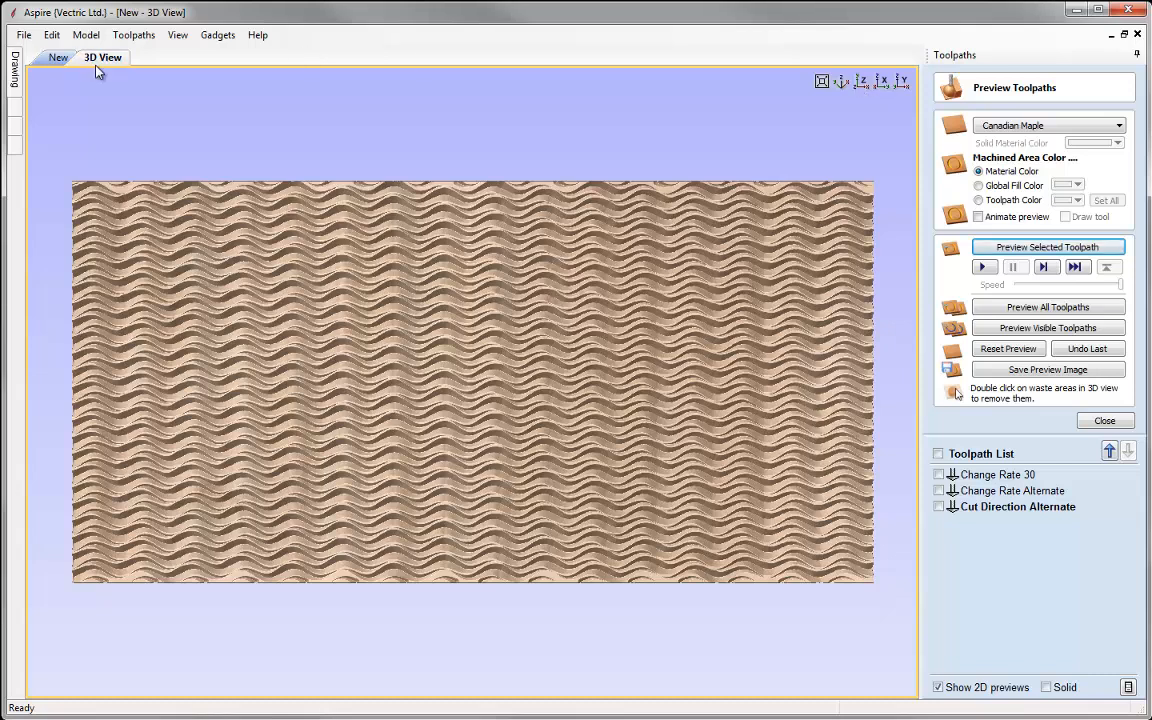
# Step: Reselect the wave vectors in the 2D view and open the Texture Toolbox for them
pyautogui.click(58, 57)
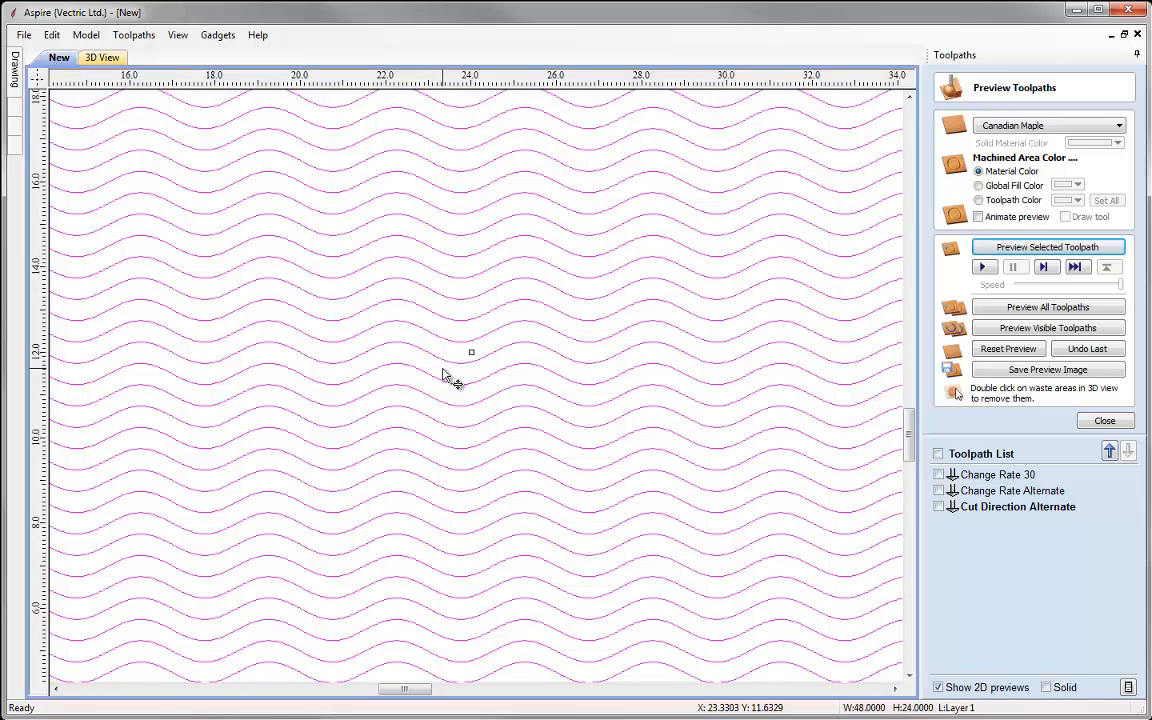
pyautogui.scroll(-2, 444, 374)
pyautogui.scroll(-1, 448, 378)
pyautogui.click(527, 618)
pyautogui.click(493, 423)
pyautogui.click(217, 34)
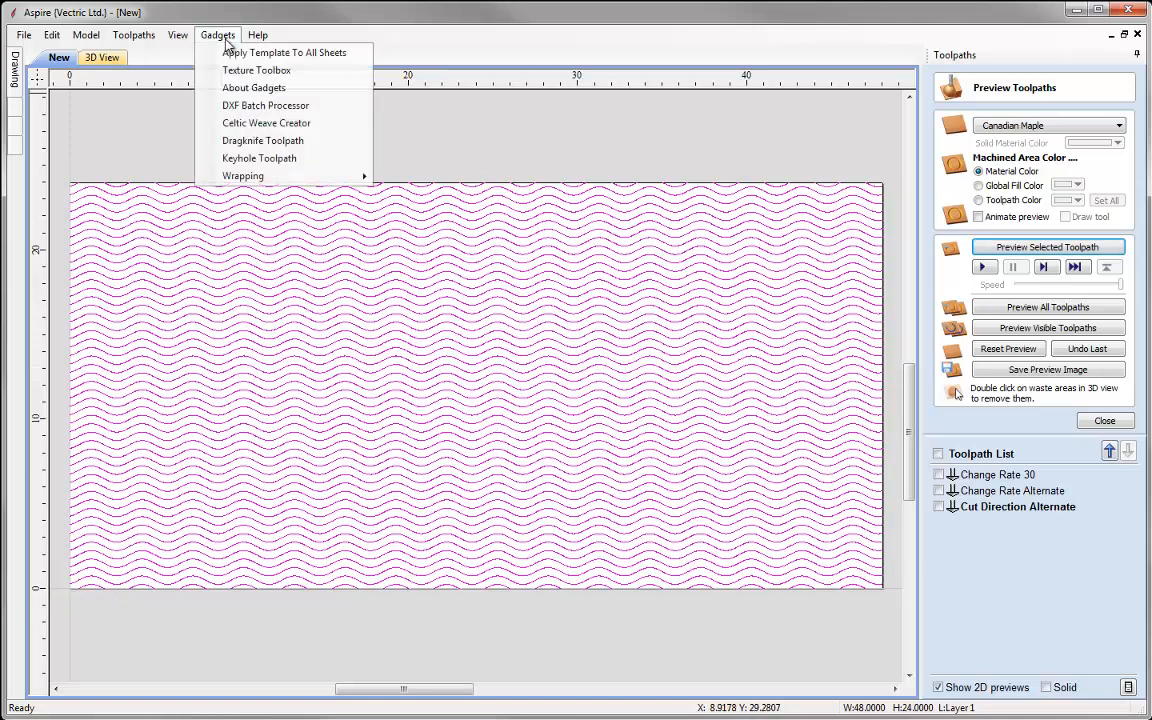
pyautogui.click(290, 70)
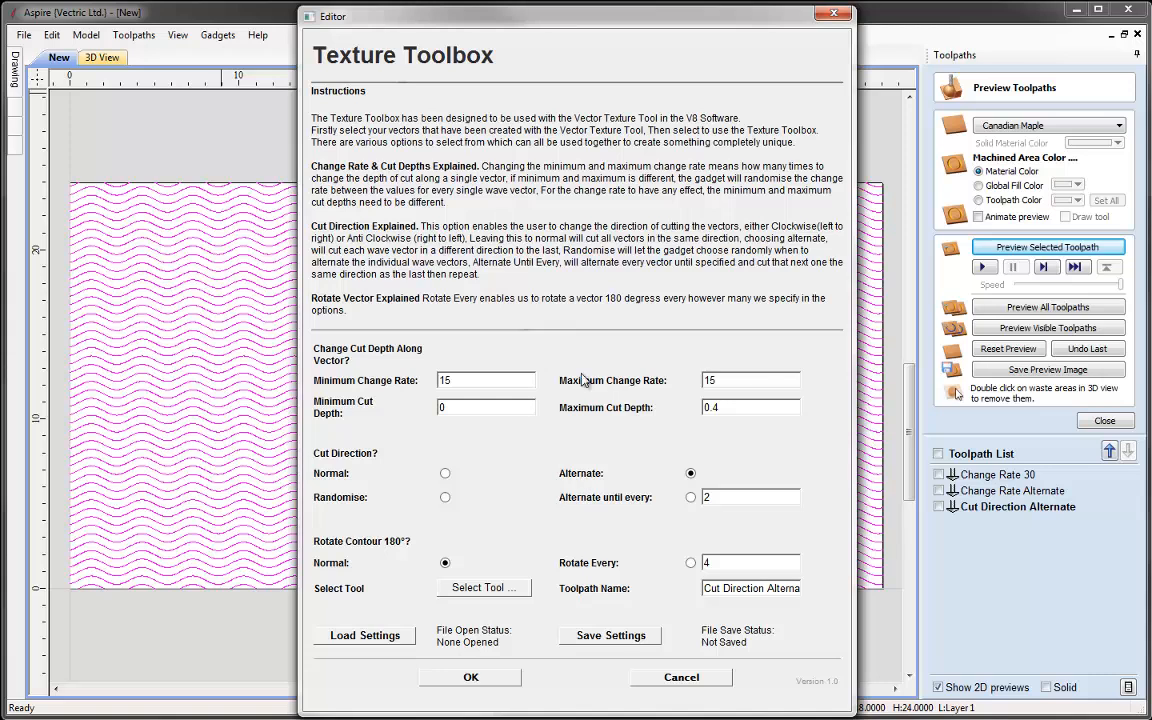
# Step: Set the minimum cut depth to 0.2 and the maximum to 0.5, with the cut direction alternating until every 3
pyautogui.click(514, 406)
pyautogui.write('.2')
pyautogui.click(754, 406)
pyautogui.press('BackSpace')
pyautogui.write('5')
pyautogui.click(690, 498)
pyautogui.moveTo(728, 497); pyautogui.dragTo(679, 499)
pyautogui.write('3')
# Step: Name the toolpath Alternate Until Every 4 and create it from the wave vectors
pyautogui.moveTo(706, 588); pyautogui.dragTo(840, 587)
pyautogui.write('Alternate')
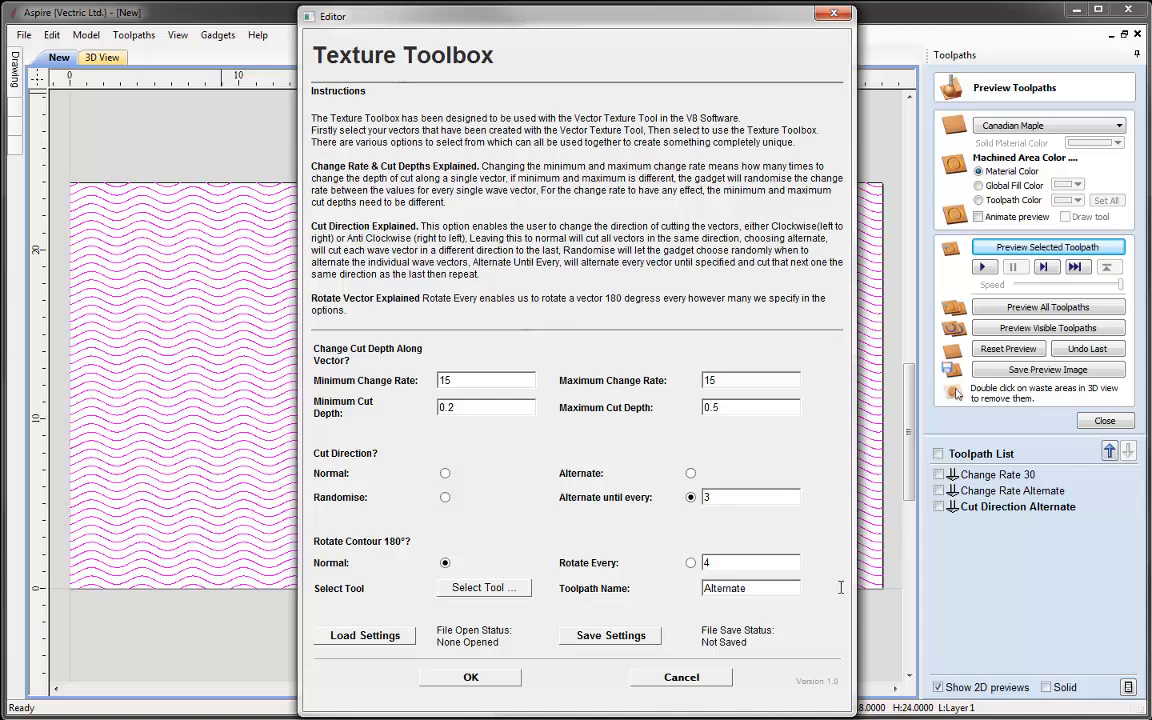
pyautogui.write(' Until Every 4')
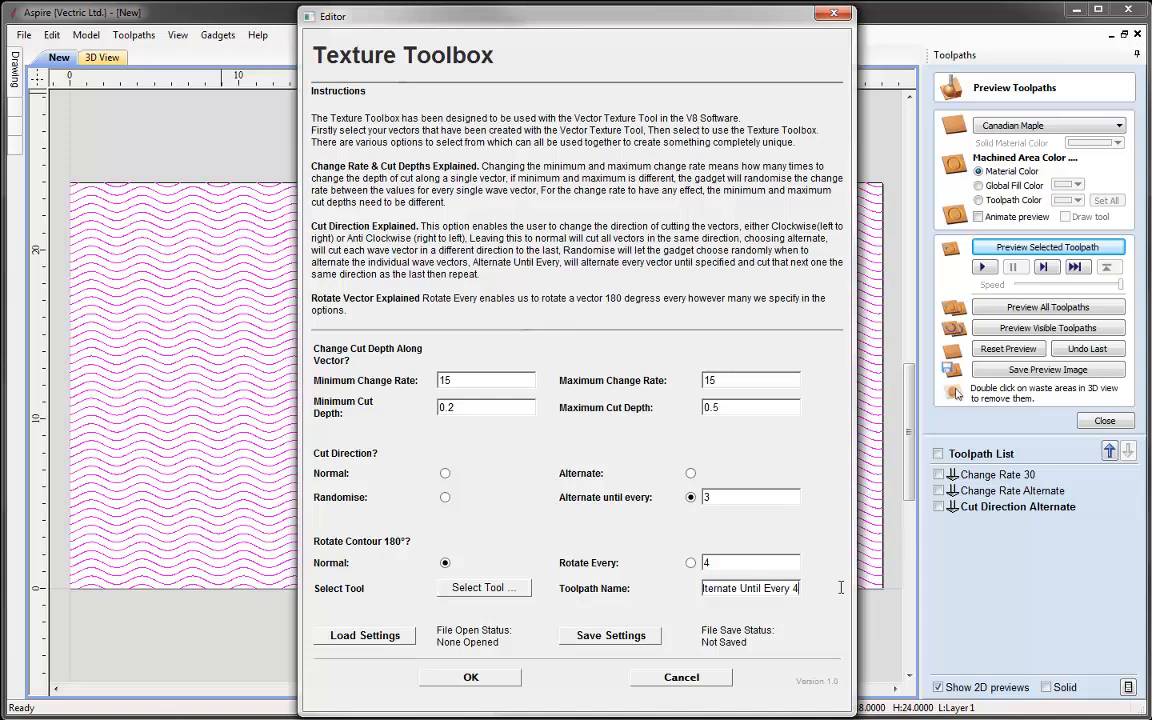
pyautogui.click(500, 683)
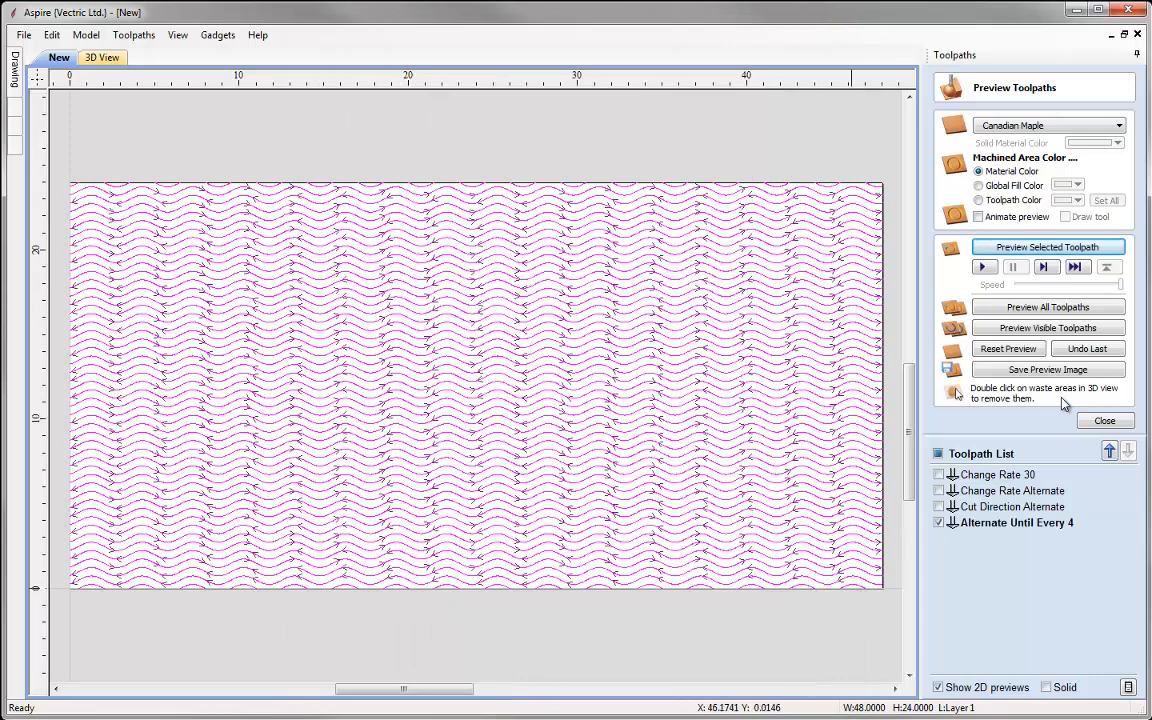
# Step: Reset the 3D preview and simulate the Alternate Until Every 4 toolpath
pyautogui.click(102, 57)
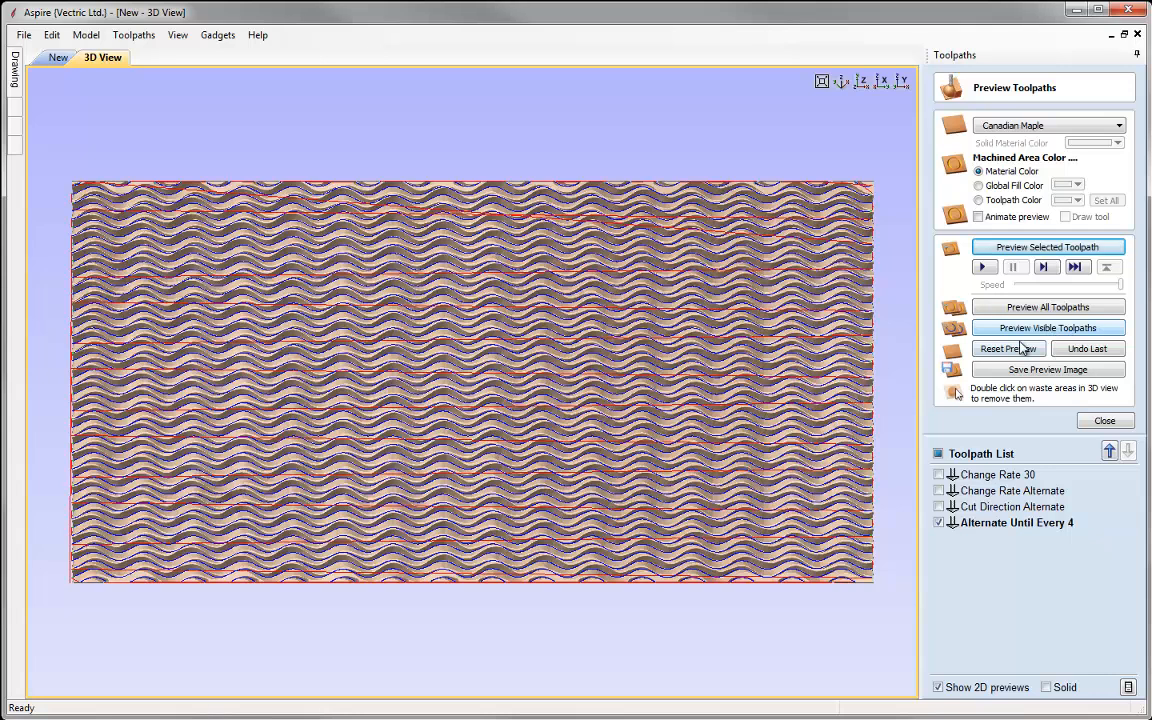
pyautogui.click(1010, 348)
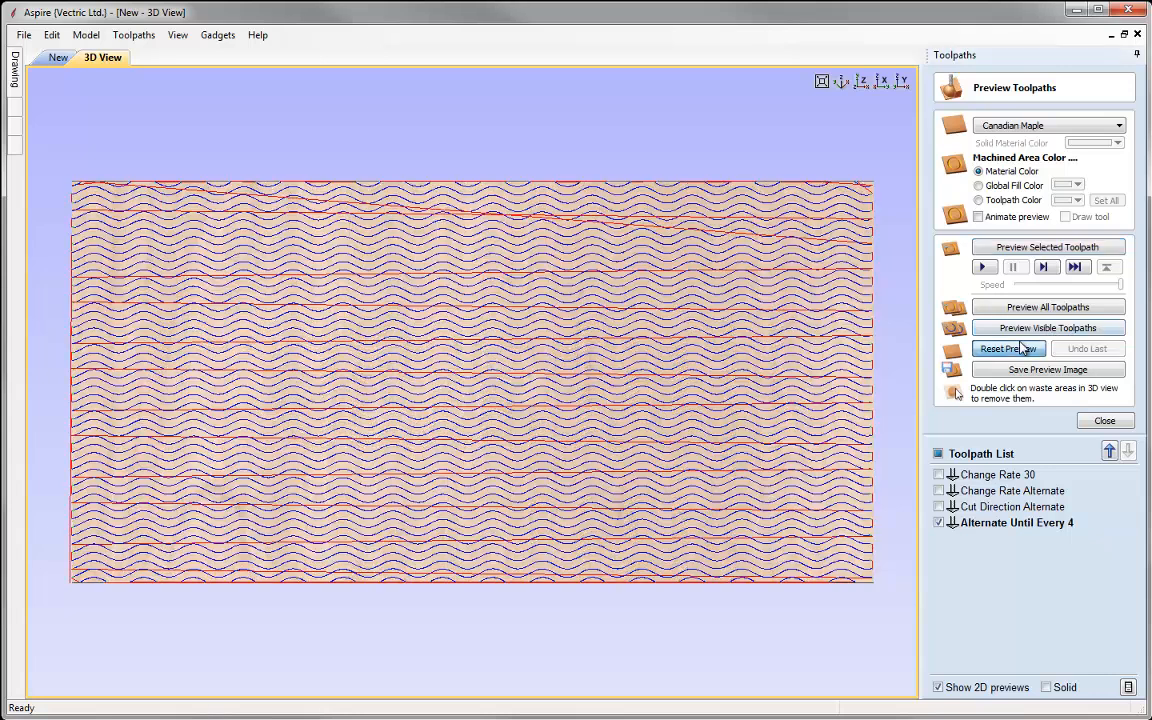
pyautogui.click(1030, 249)
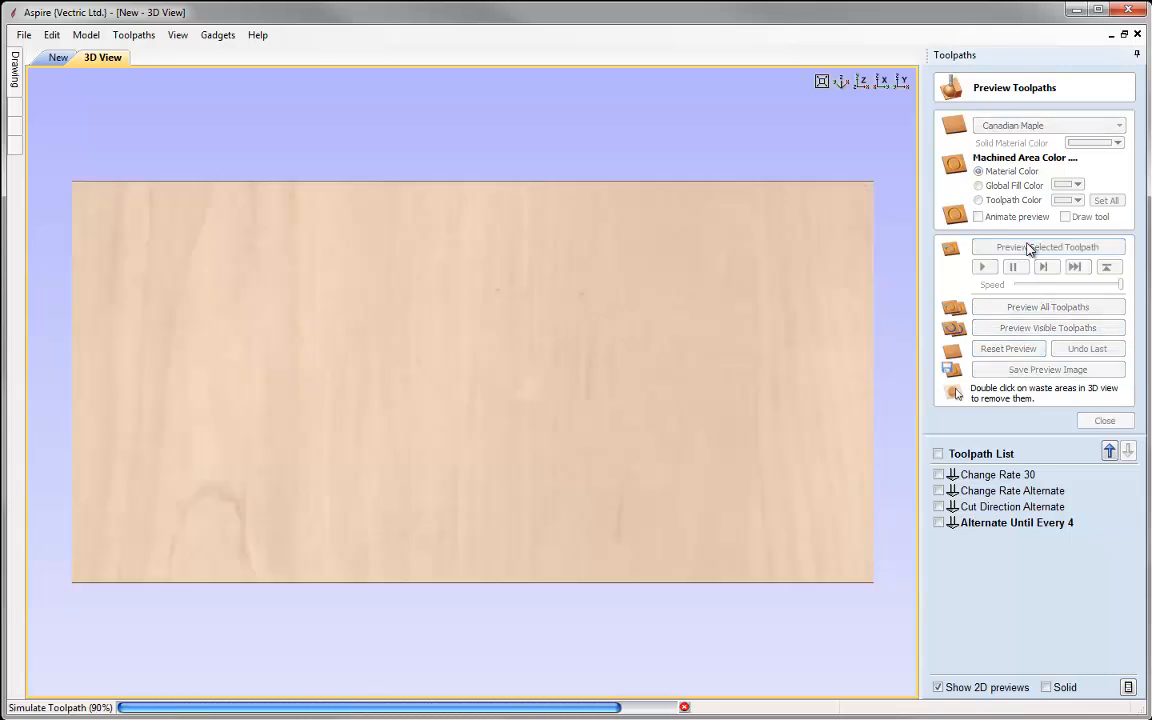
# Step: Inspect the simulated texture up close, return to the 2D view and open the Texture Toolbox for the wave vectors
pyautogui.scroll(3, 490, 410)
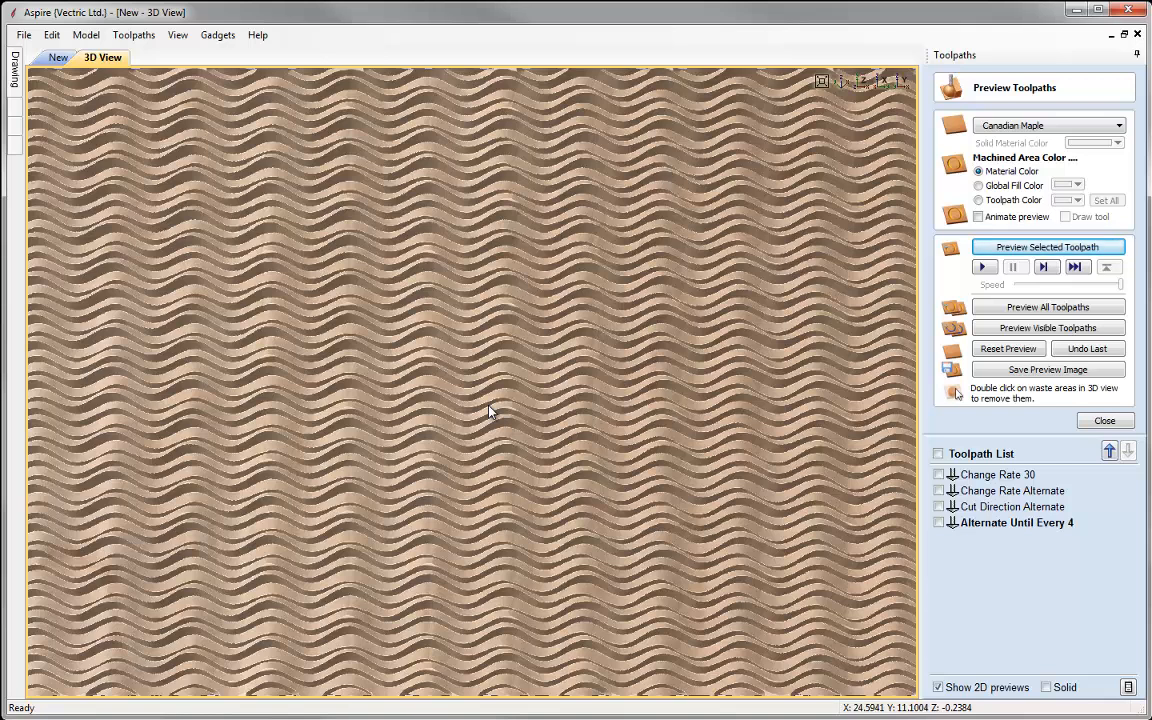
pyautogui.click(864, 82)
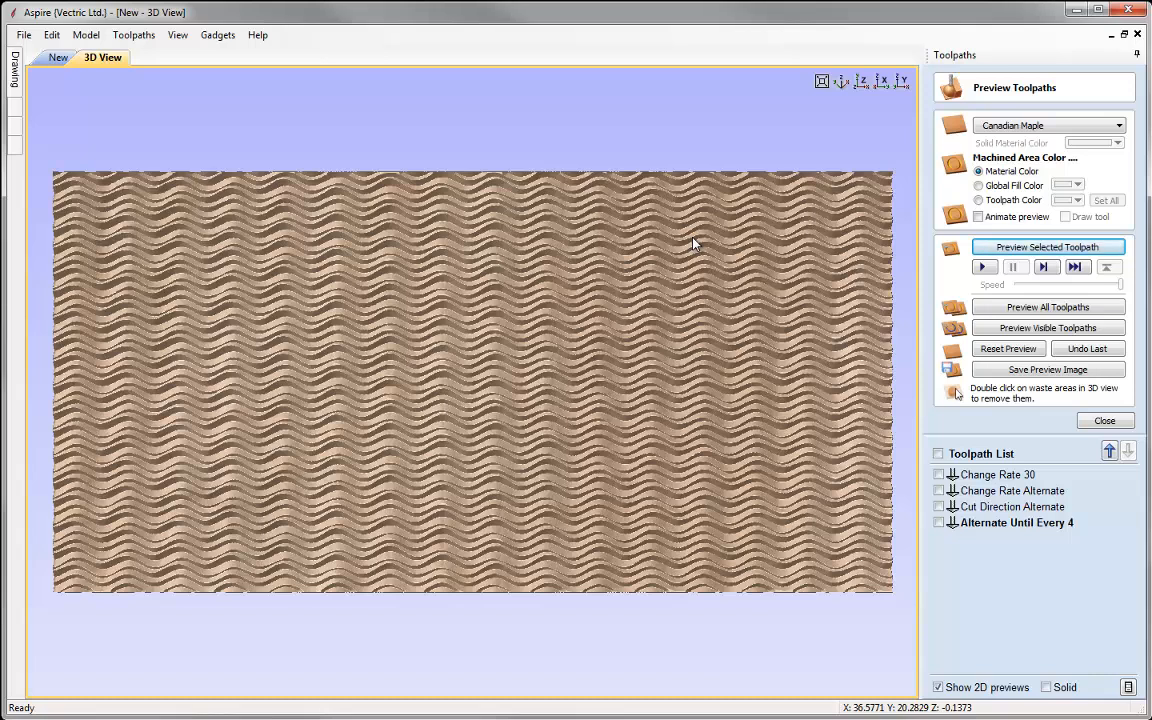
pyautogui.click(56, 57)
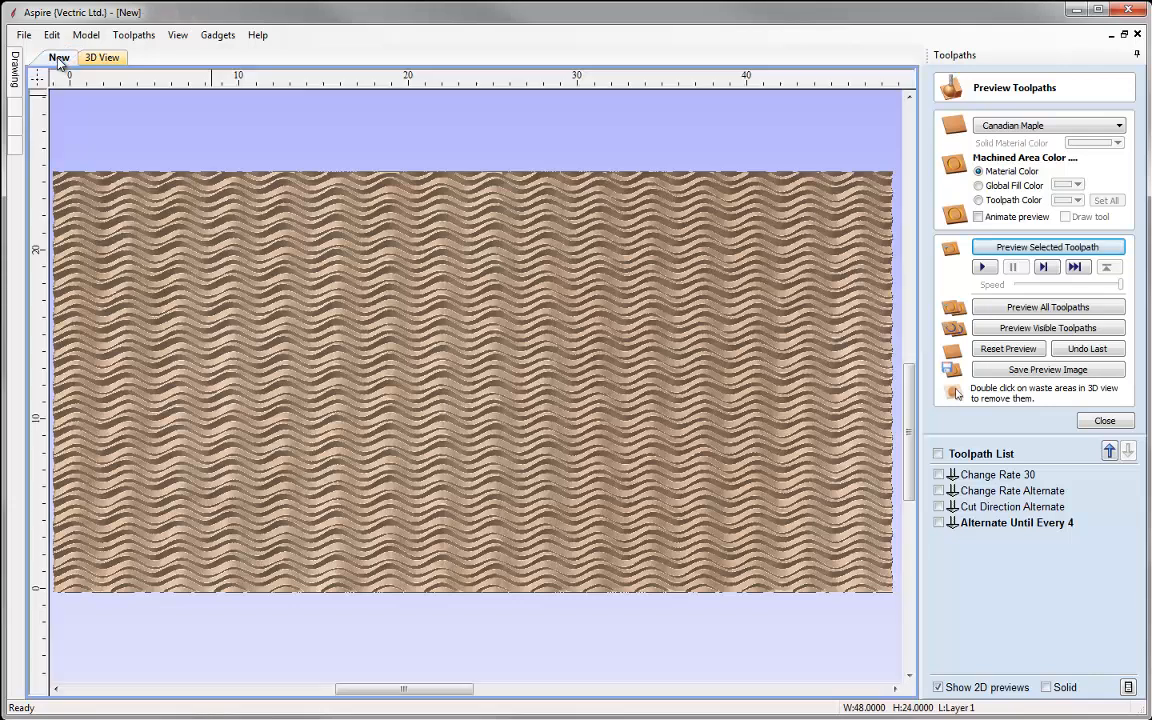
pyautogui.click(222, 36)
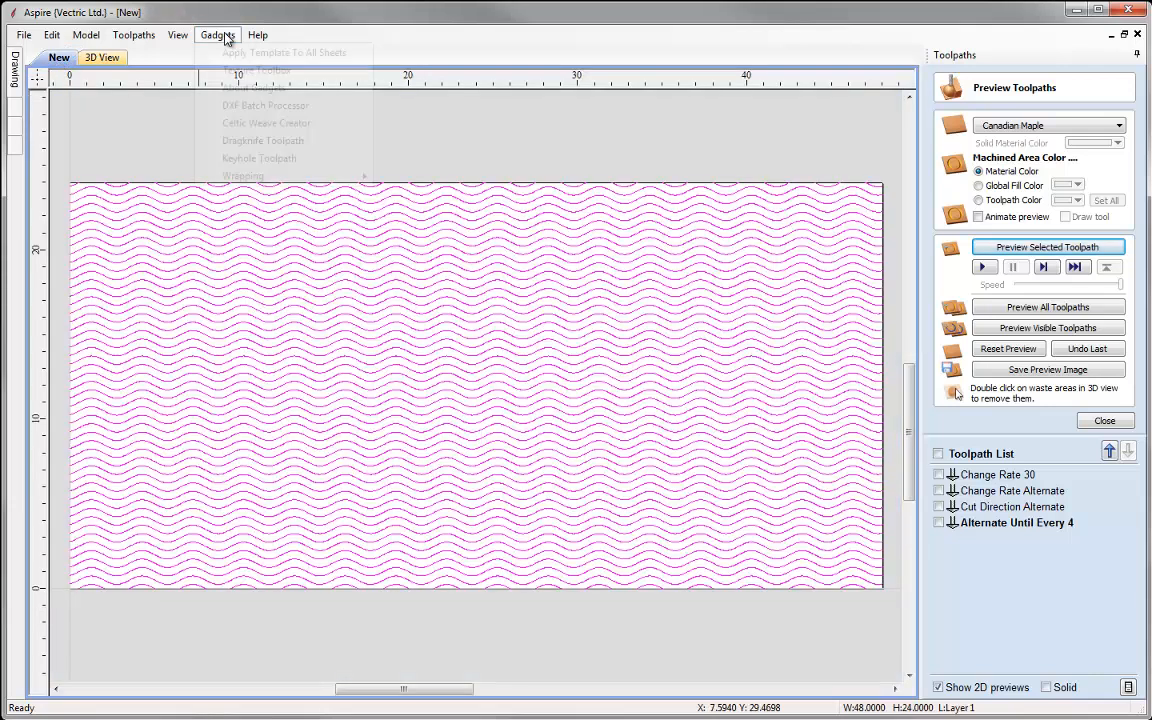
pyautogui.click(302, 72)
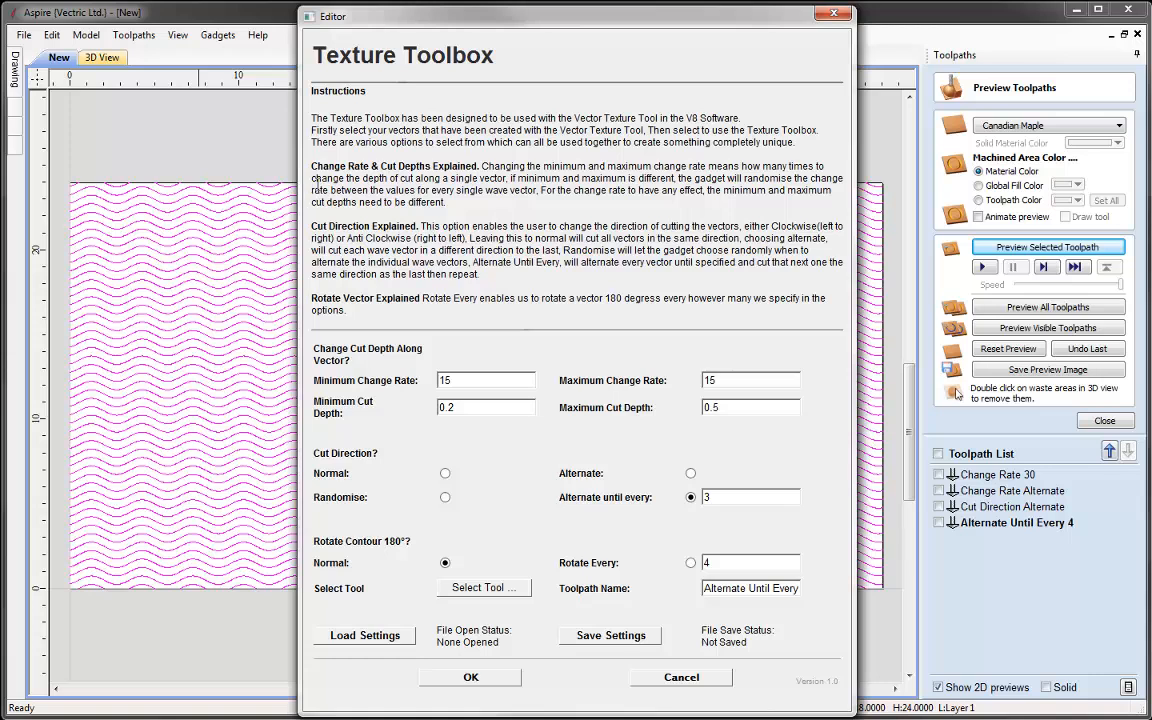
# Step: Set the minimum cut depth to 0.5, the cut direction to normal and the contour rotation to every 2
pyautogui.doubleClick(513, 406)
pyautogui.write('0.5')
pyautogui.click(444, 474)
pyautogui.click(690, 563)
pyautogui.doubleClick(706, 563)
pyautogui.write('2')
# Step: Choose the V-Bit (90 deg 1.00") as the tool and create the toolpath with the name Rotate 180 every 2
pyautogui.click(483, 588)
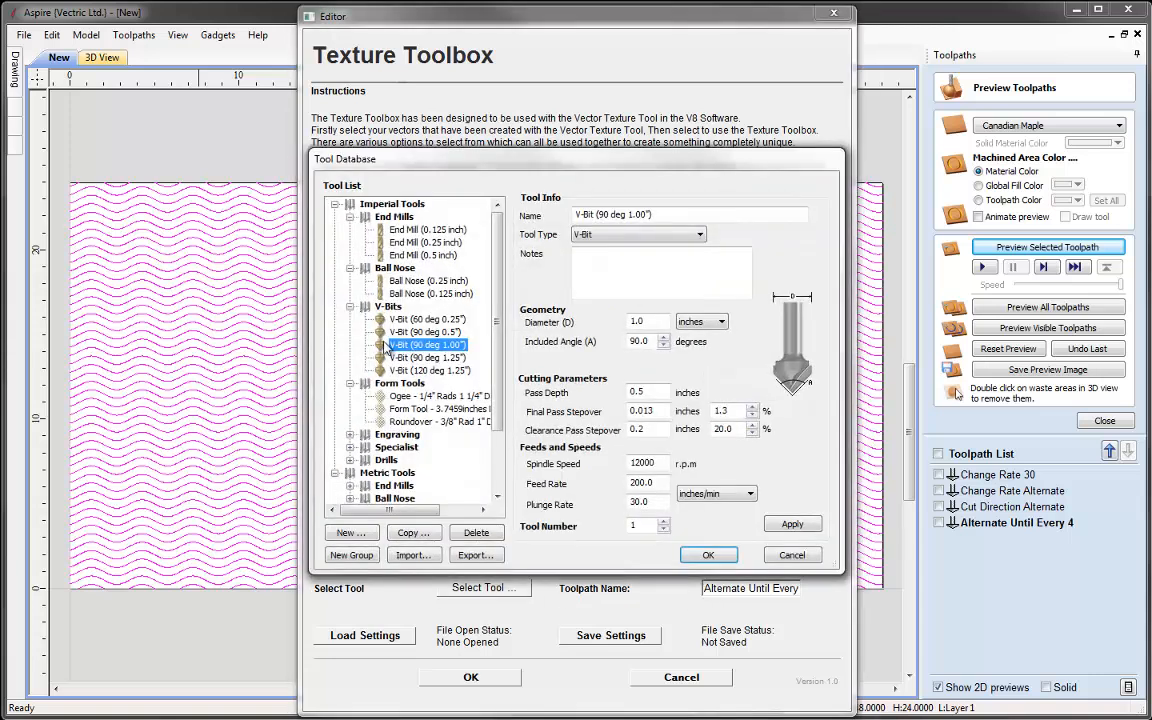
pyautogui.click(712, 555)
pyautogui.moveTo(704, 588); pyautogui.dragTo(848, 587)
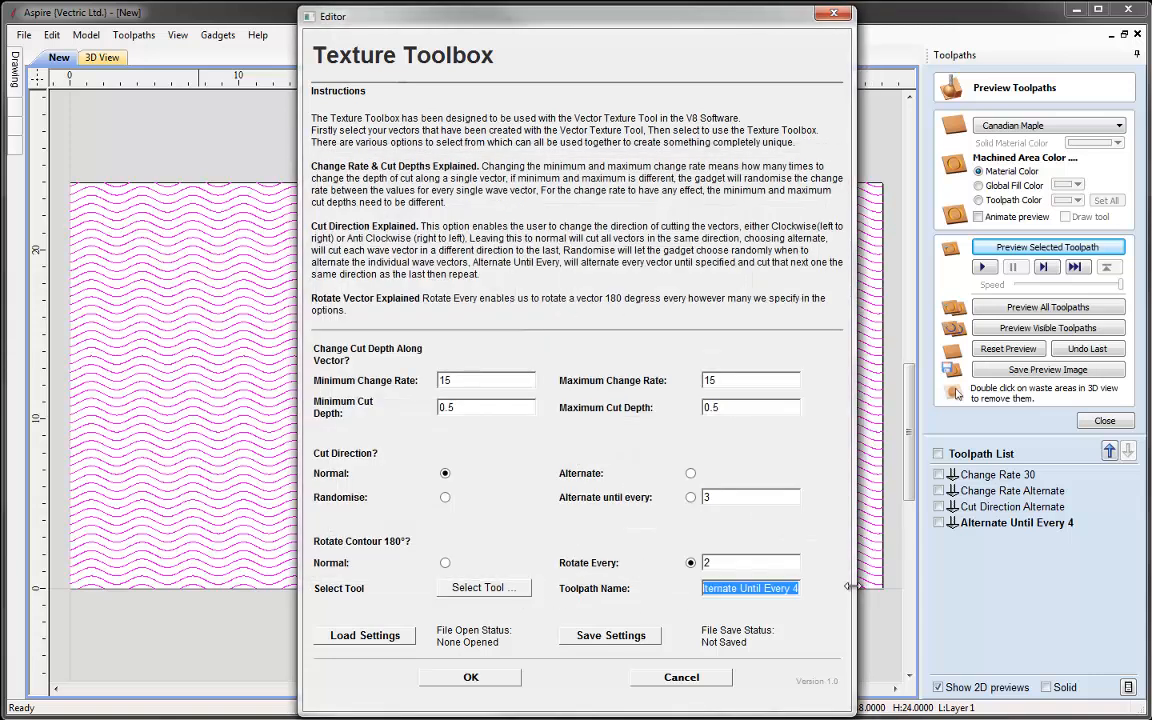
pyautogui.press('BackSpace')
pyautogui.write('Rotate 180 every 2')
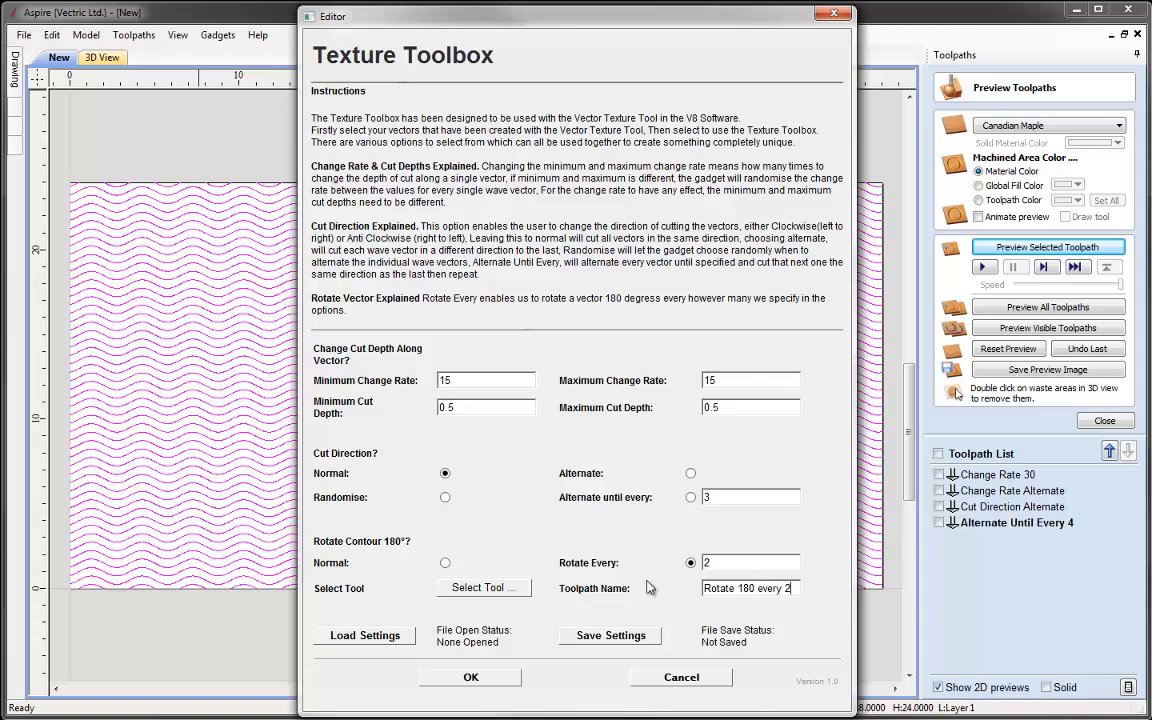
pyautogui.click(499, 678)
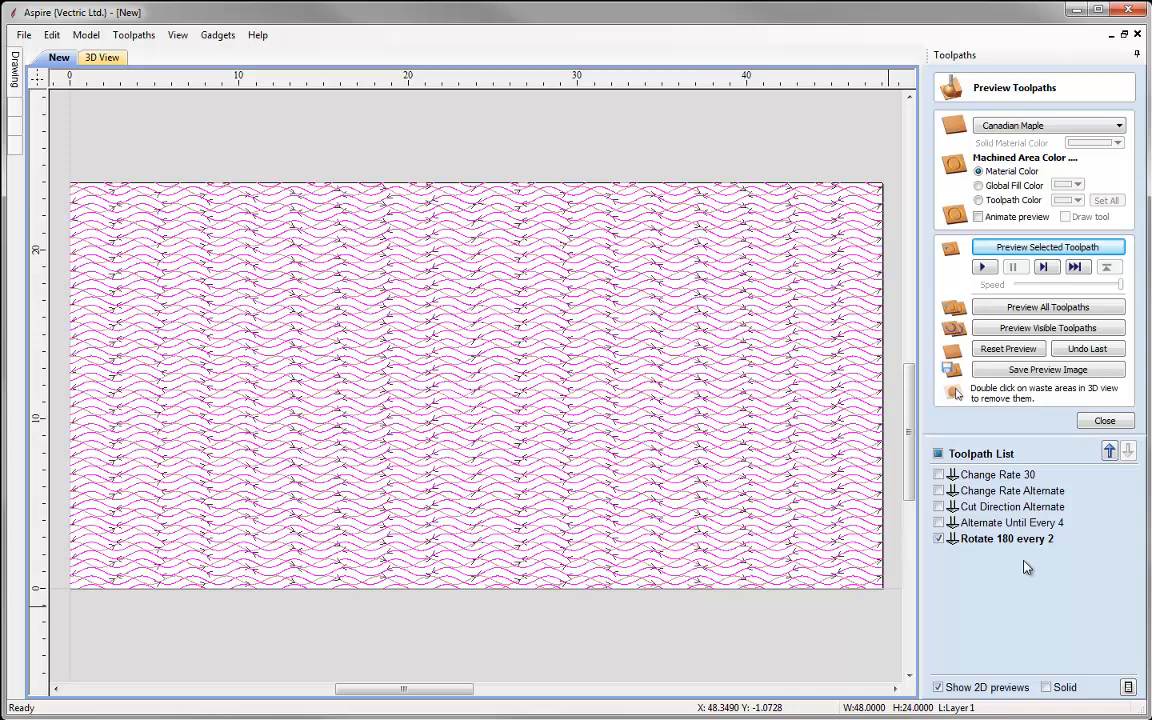
# Step: Reset the 3D preview, simulate the Rotate 180 every 2 toolpath and inspect the resulting texture up close at an angle
pyautogui.click(102, 57)
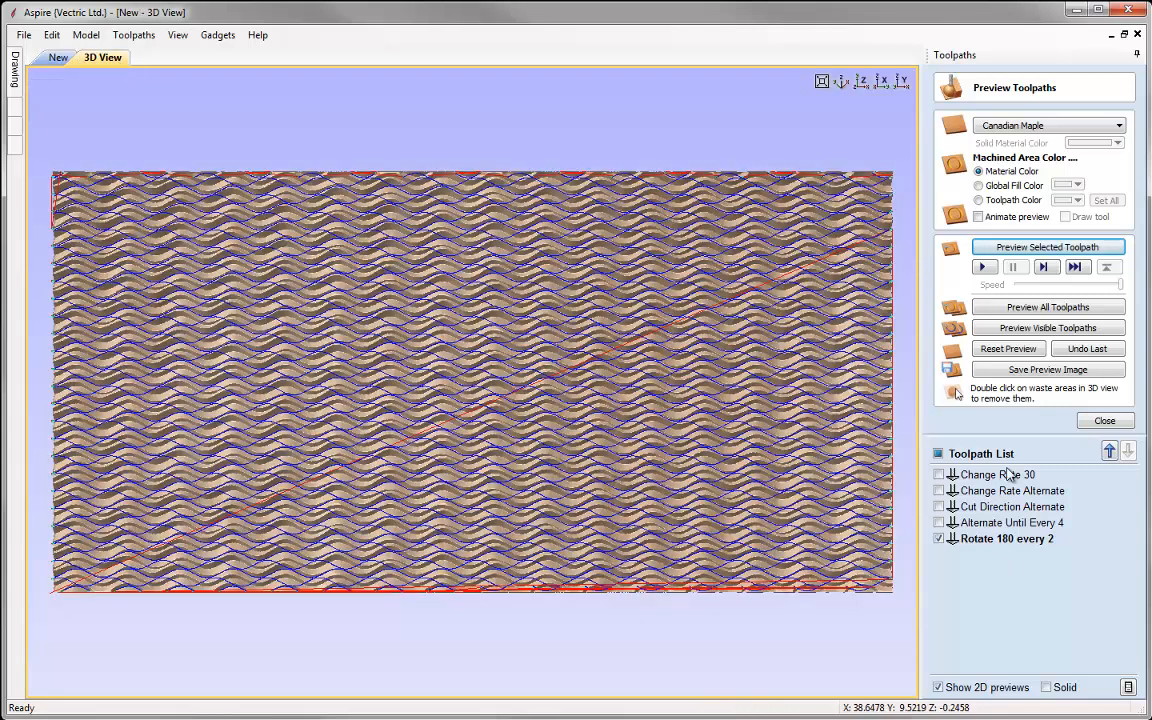
pyautogui.click(1009, 349)
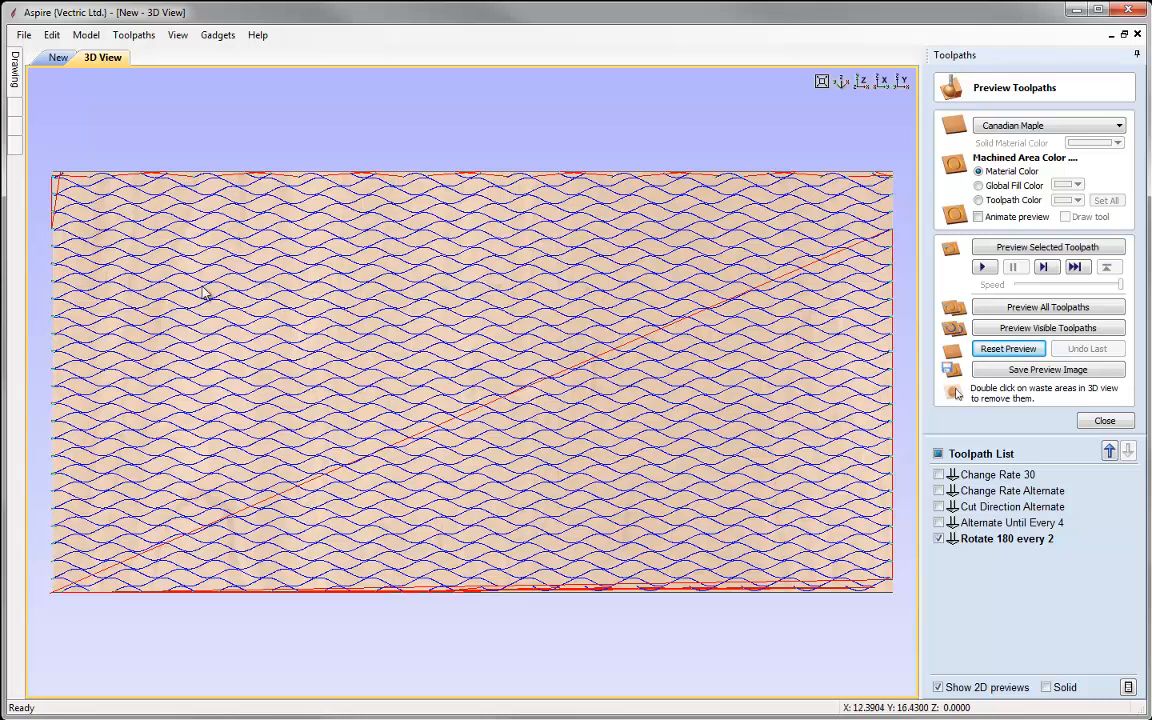
pyautogui.click(1012, 248)
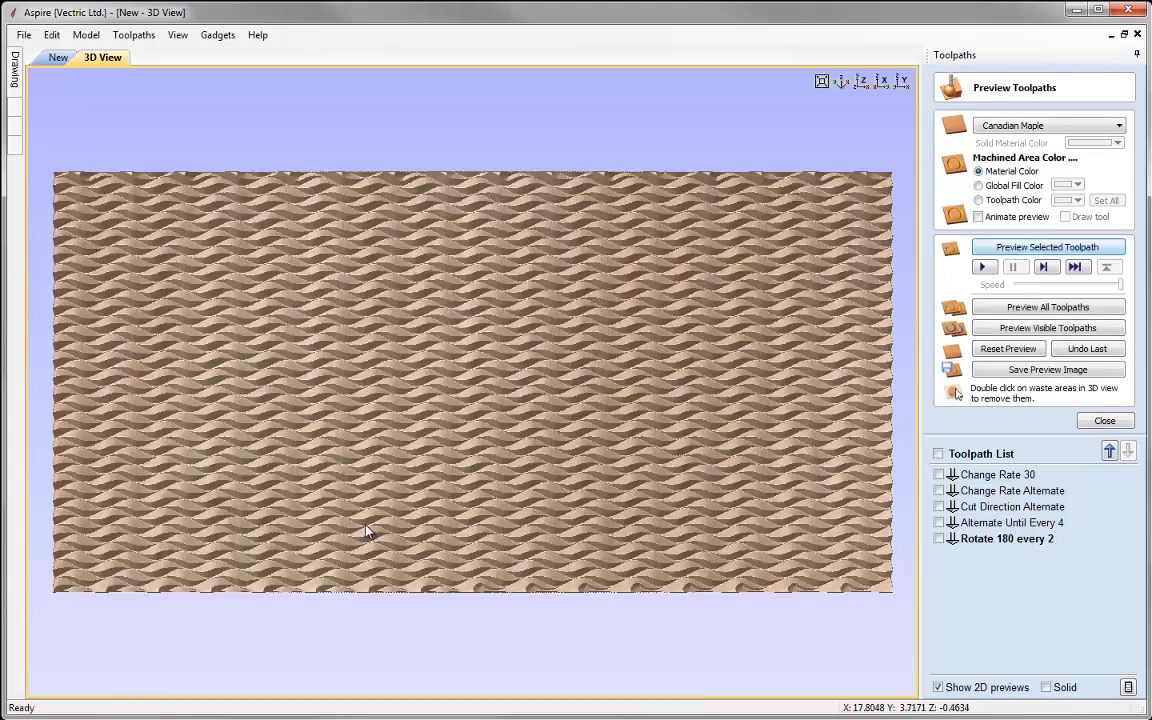
pyautogui.moveTo(393, 504); pyautogui.dragTo(503, 519)
pyautogui.scroll(3, 505, 487)
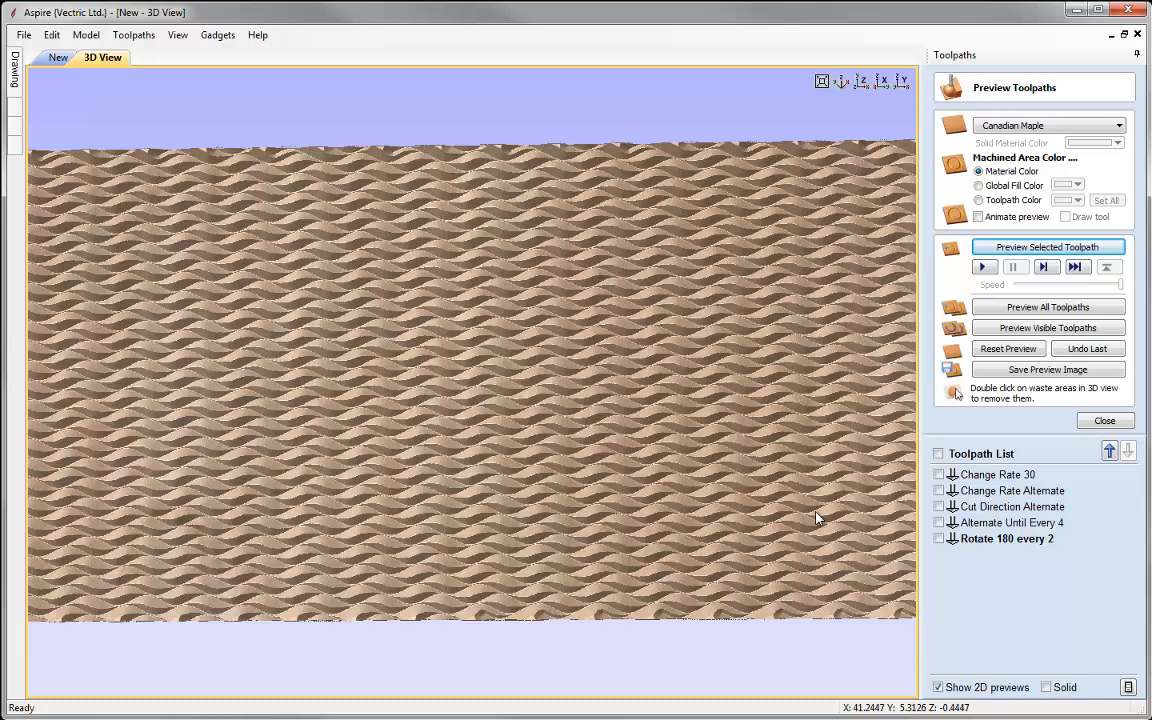
# Step: Close the current job without saving its changes and start a new file
pyautogui.click(22, 35)
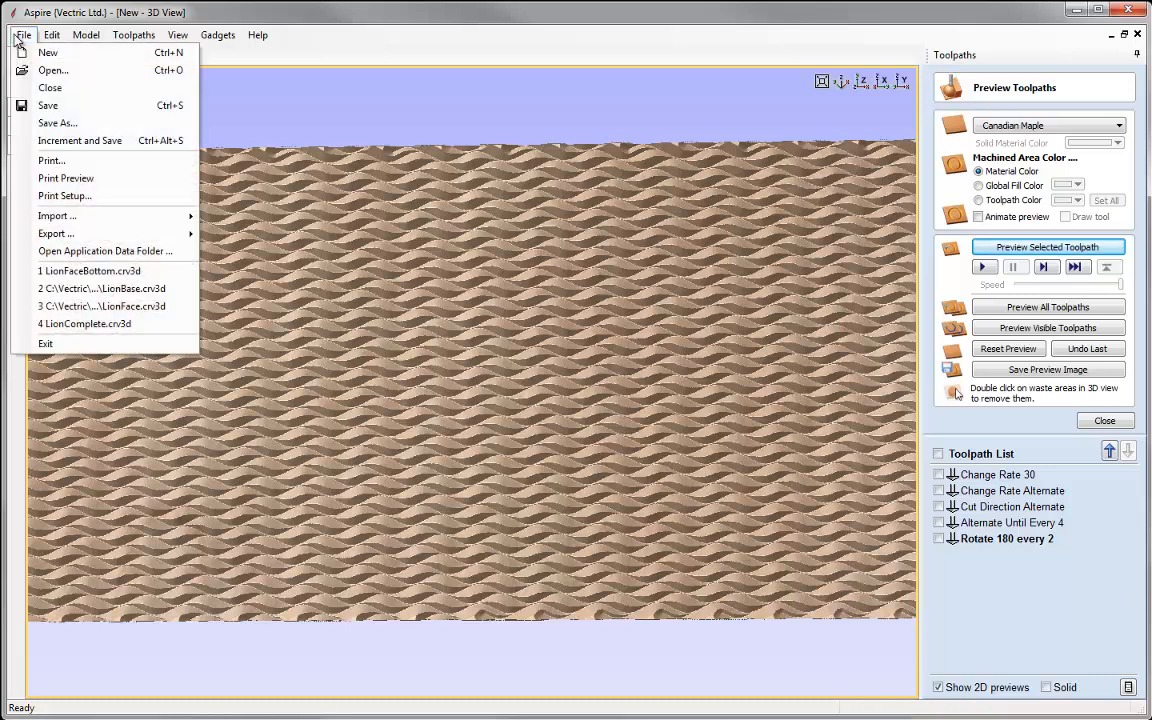
pyautogui.click(55, 85)
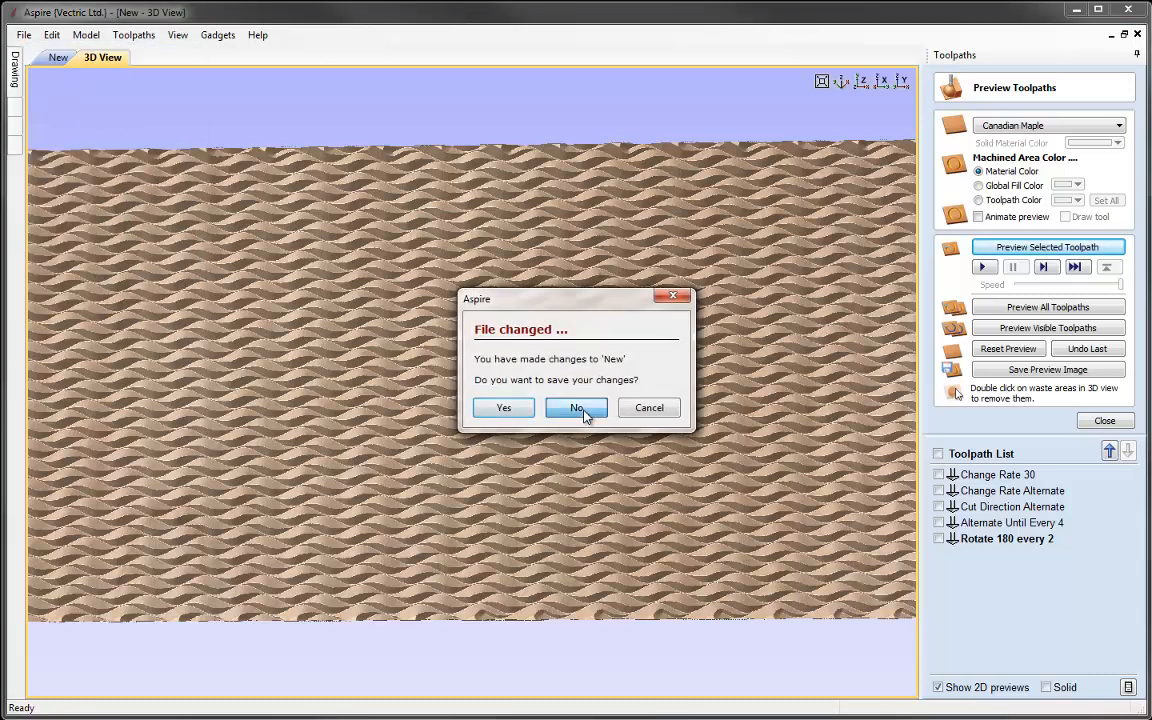
pyautogui.click(576, 407)
pyautogui.click(48, 184)
# Step: Set the new job size to 96 inches wide by 48 inches high and accept the job setup
pyautogui.doubleClick(150, 117)
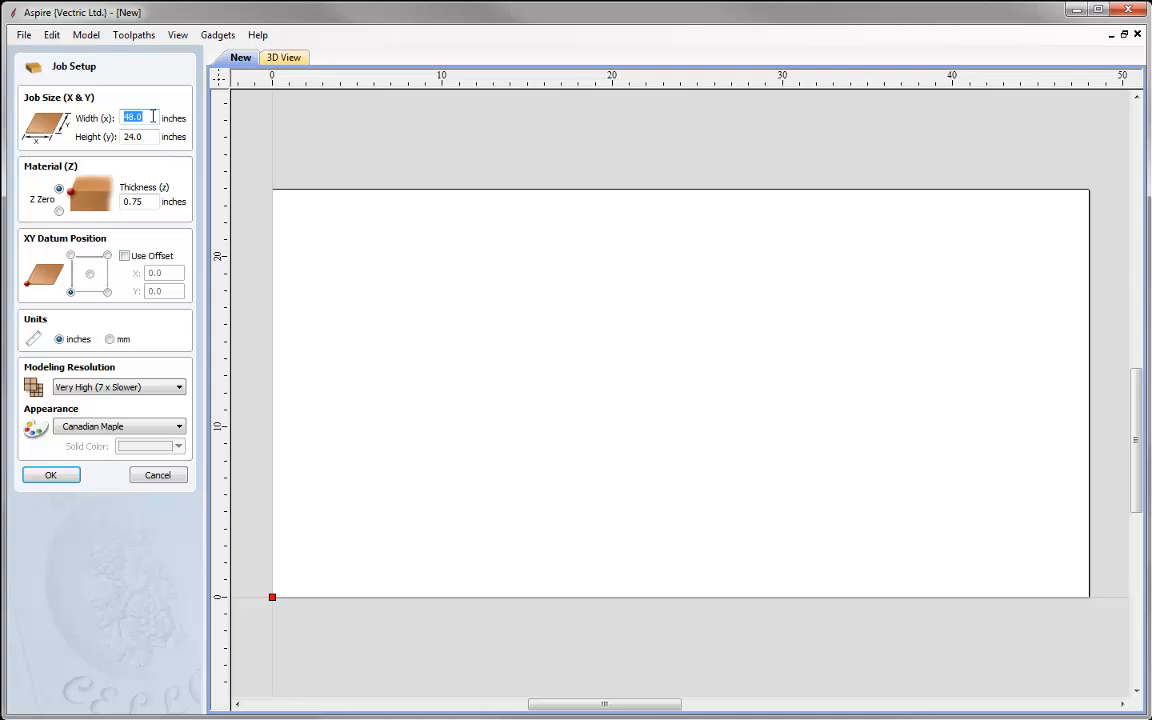
pyautogui.write('96')
pyautogui.doubleClick(145, 136)
pyautogui.write('48')
pyautogui.click(55, 476)
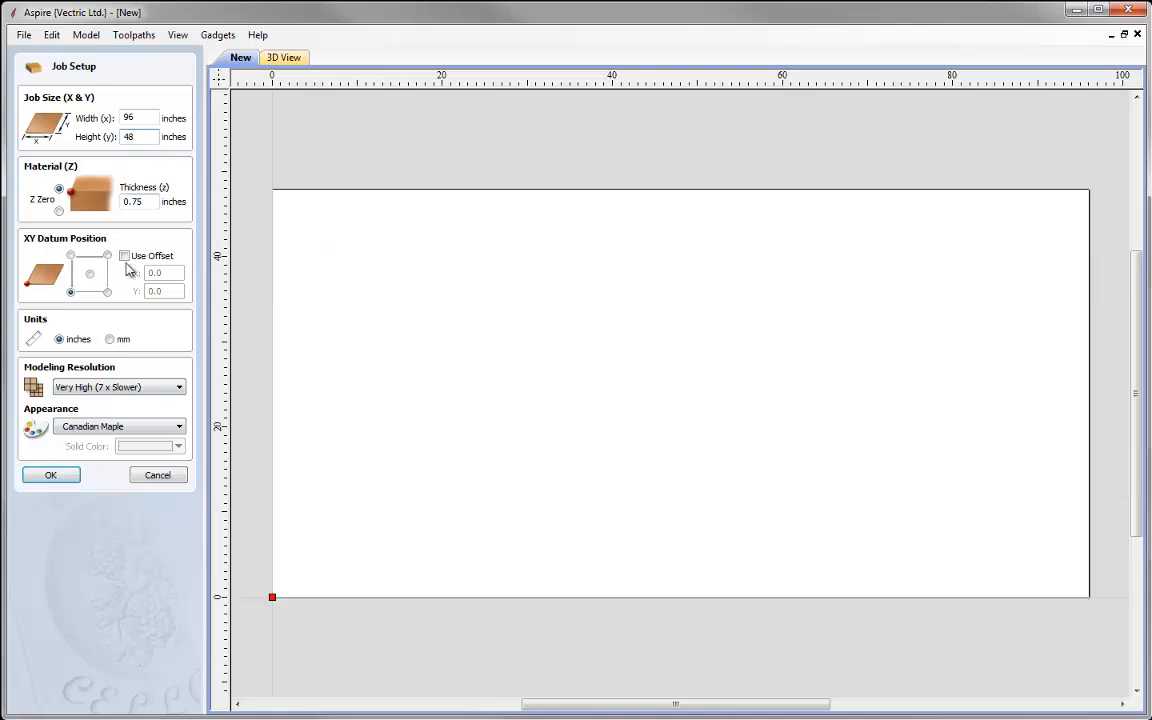
pyautogui.click(55, 476)
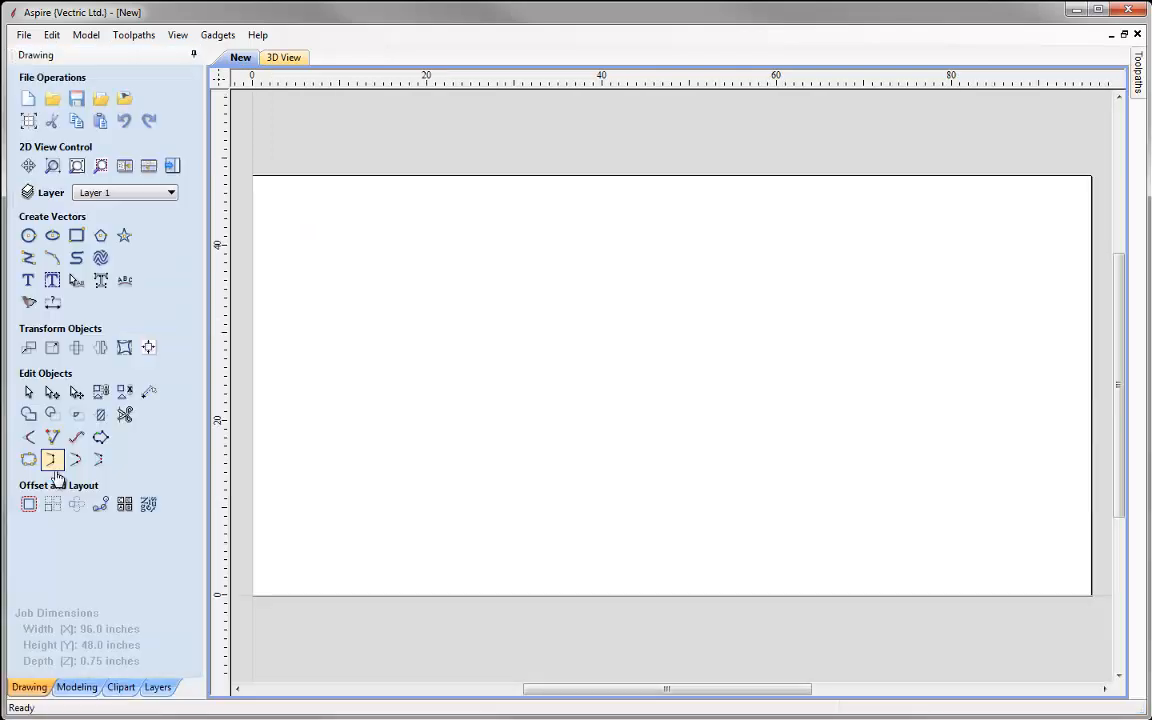
# Step: Create a vector texture across the job with an amplitude of 24 inches and a changed wavelength, keeping 0.5 inch maximum spacing
pyautogui.click(100, 259)
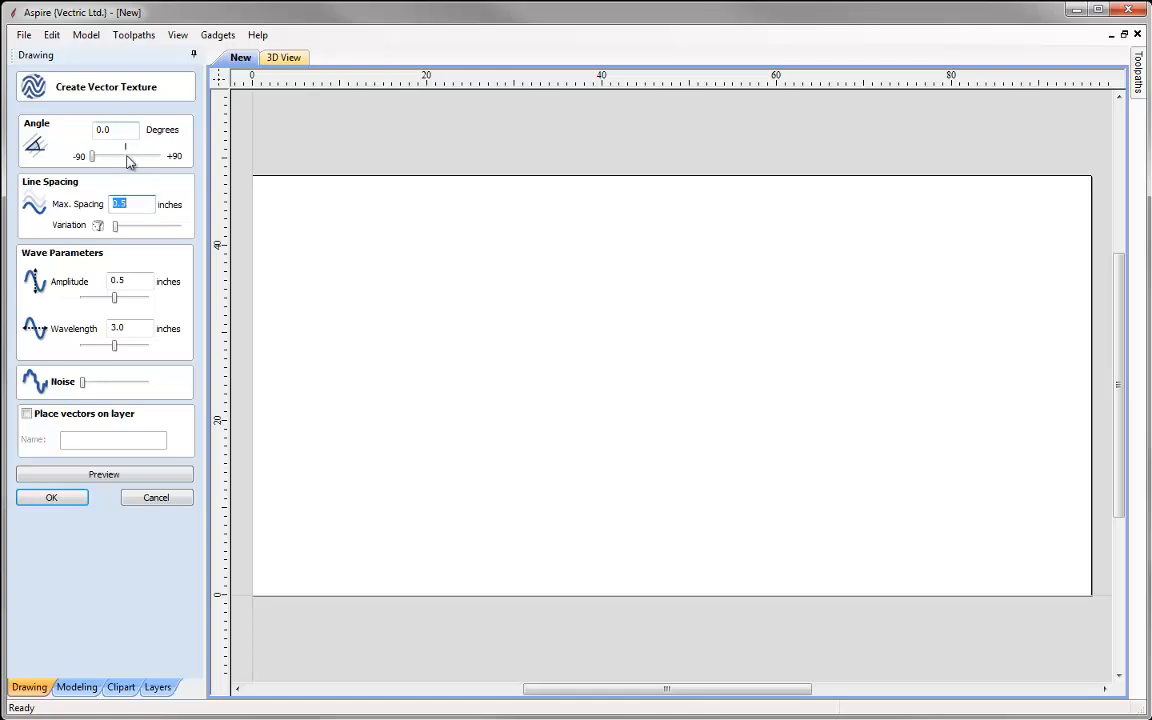
pyautogui.click(130, 281)
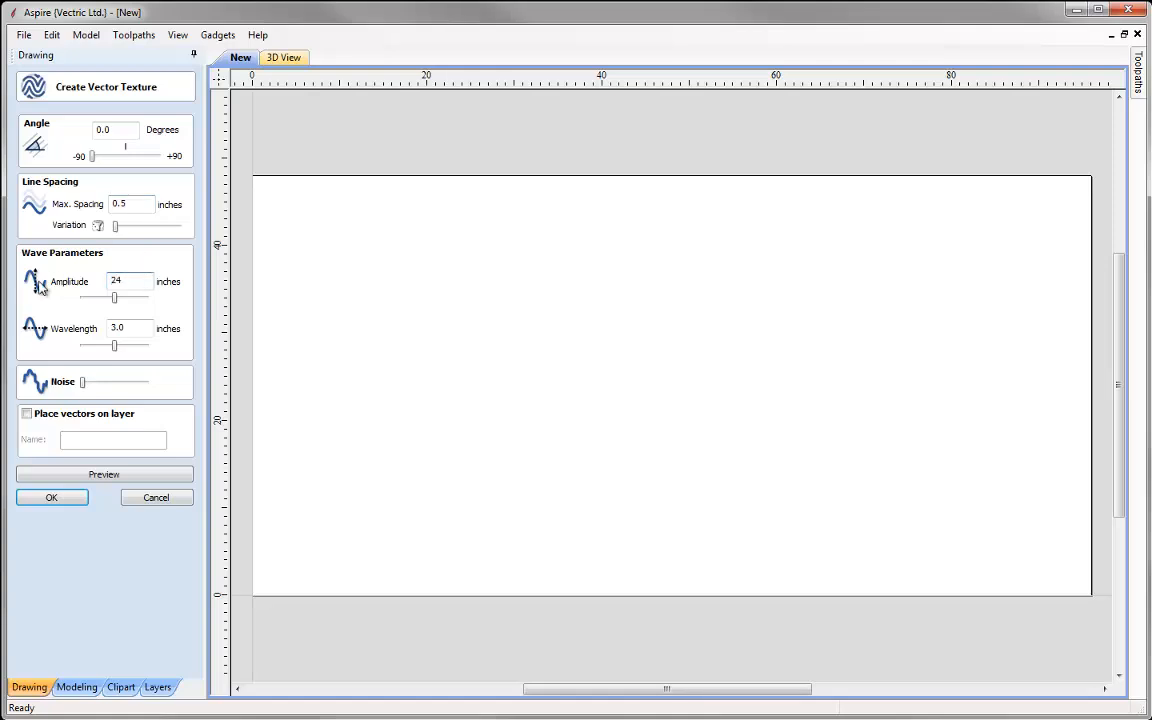
pyautogui.click(136, 327)
pyautogui.click(112, 475)
pyautogui.click(77, 500)
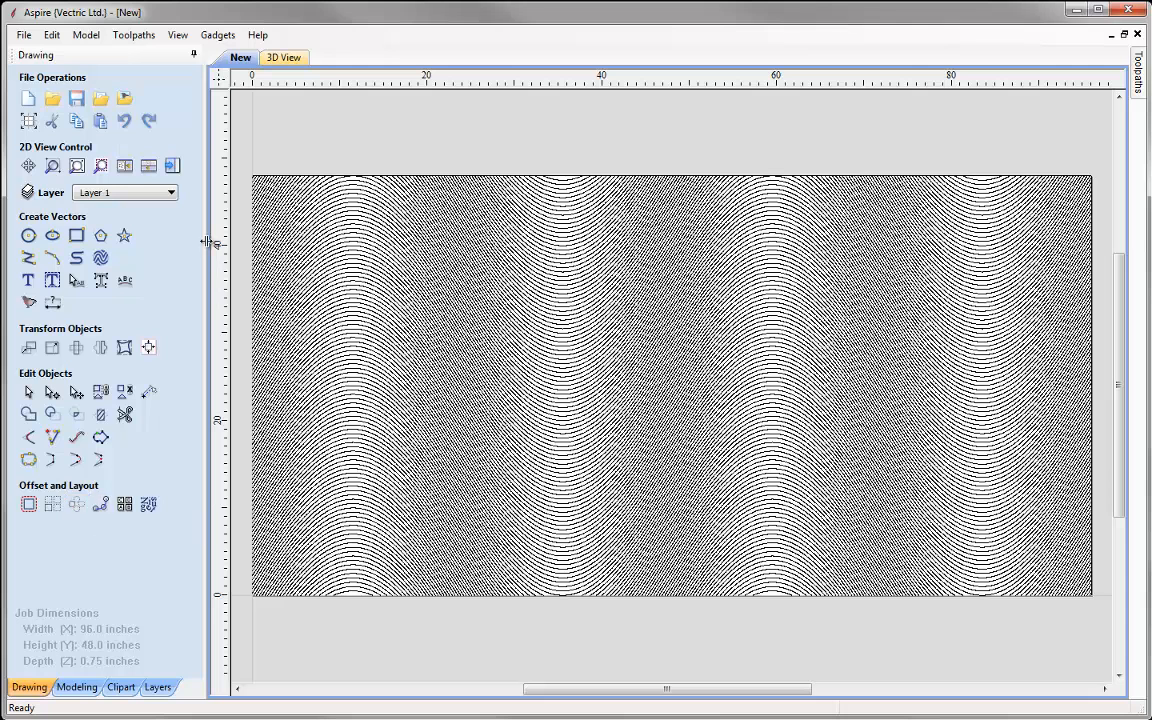
# Step: Select the new wave vectors and open the Texture Toolbox for them
pyautogui.click(318, 328)
pyautogui.click(216, 36)
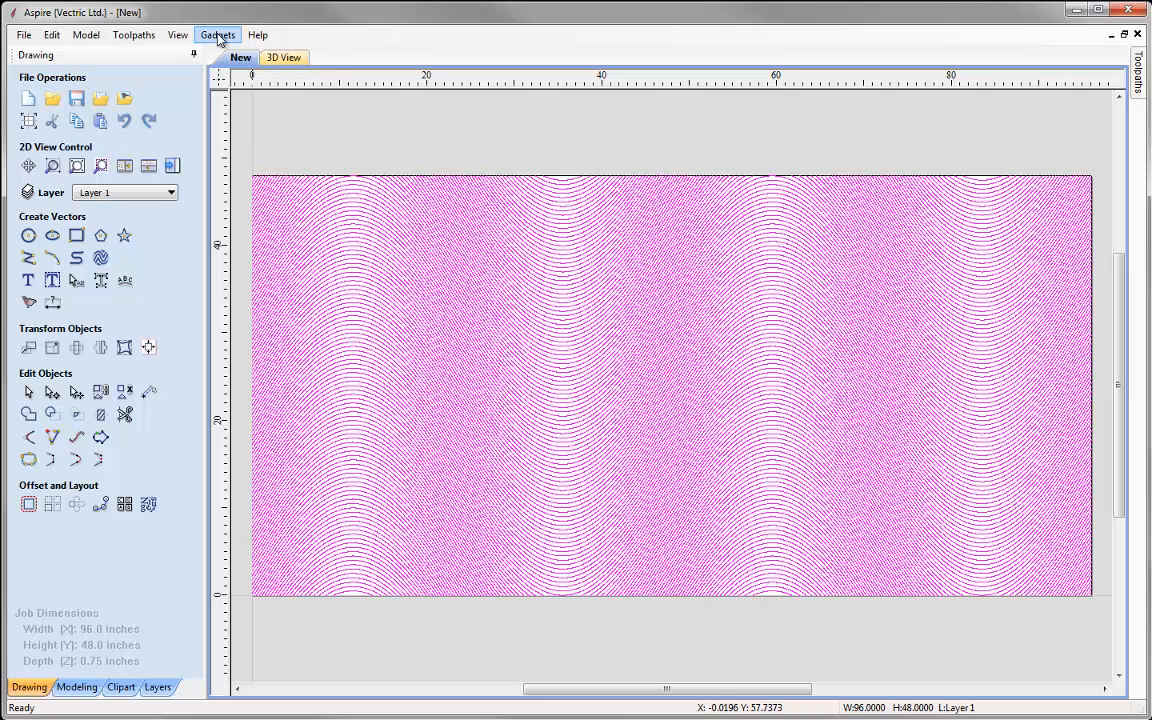
pyautogui.click(266, 71)
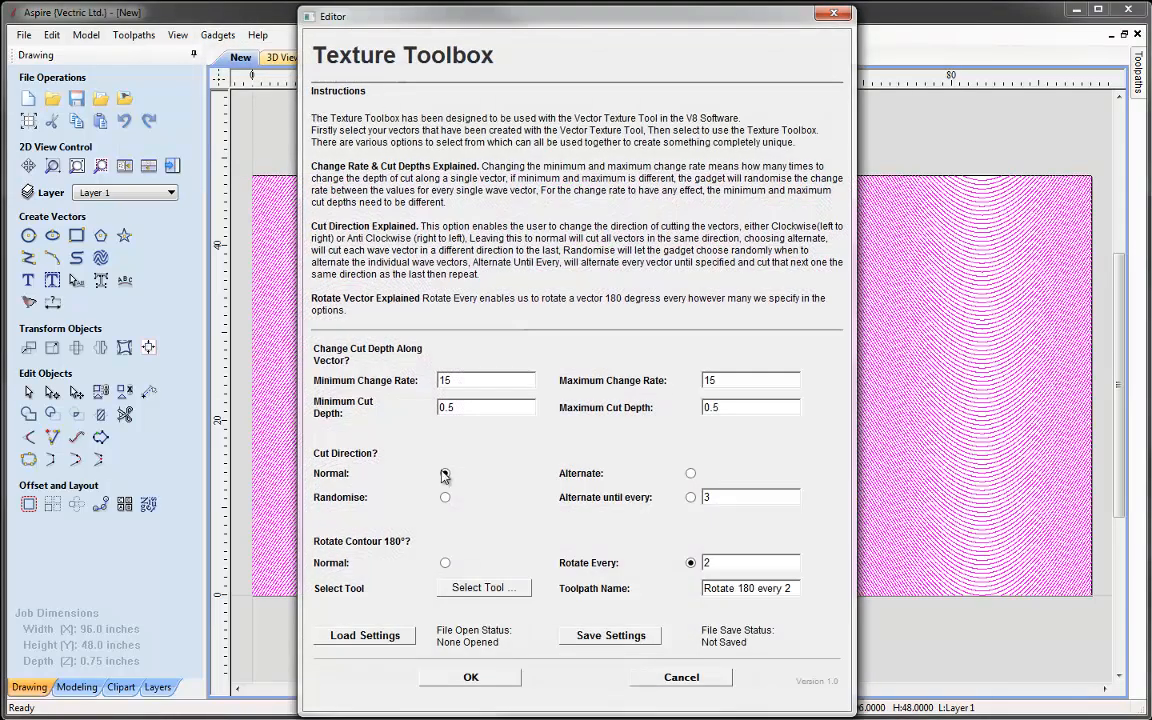
# Step: Load the saved settings file VBit1.25_120D_Shine_Effect.texture and create the Shine Effect toolpath from it
pyautogui.click(370, 633)
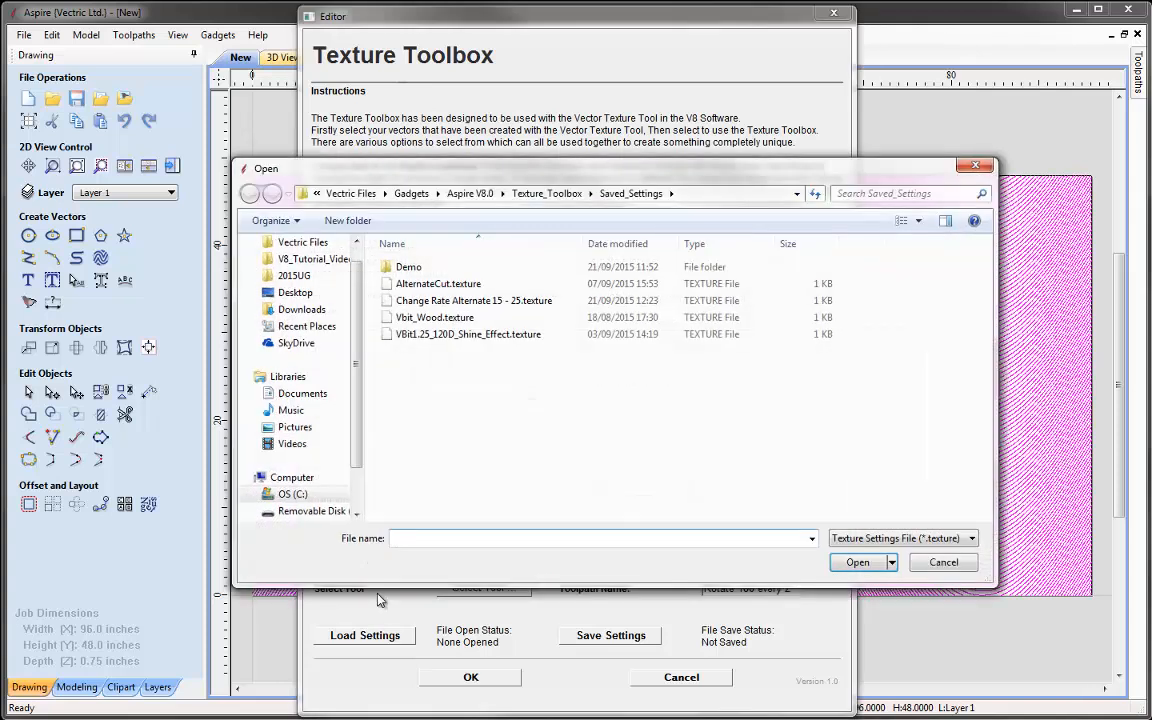
pyautogui.click(466, 334)
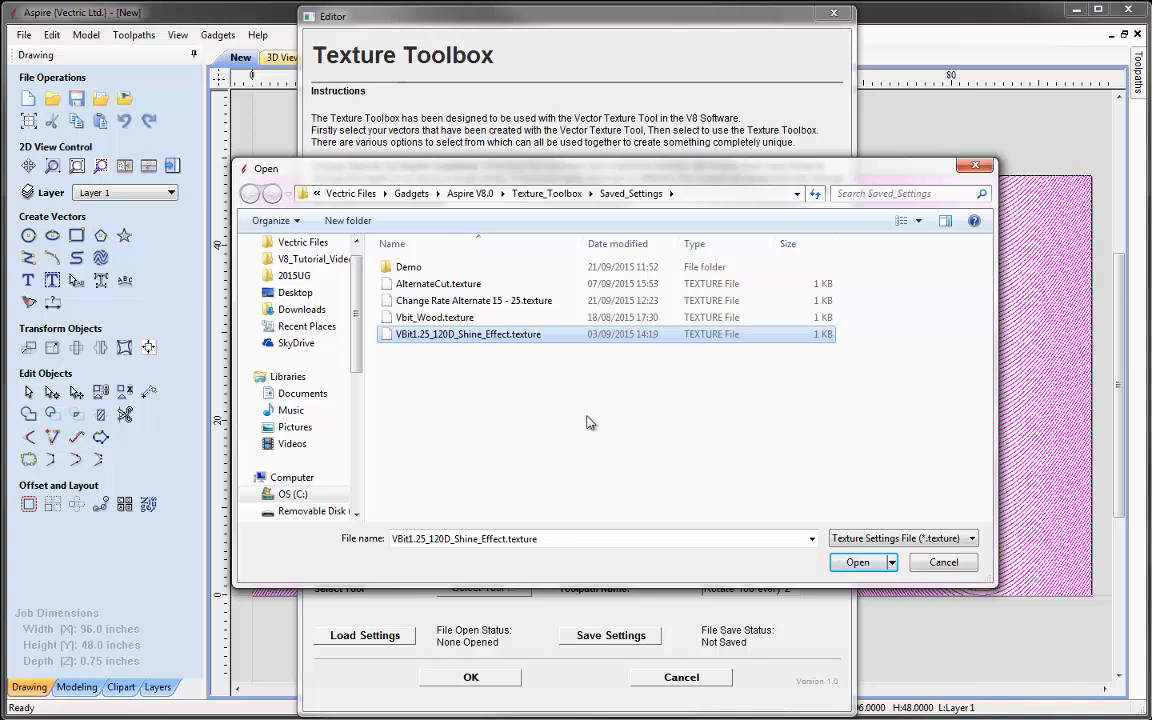
pyautogui.click(856, 562)
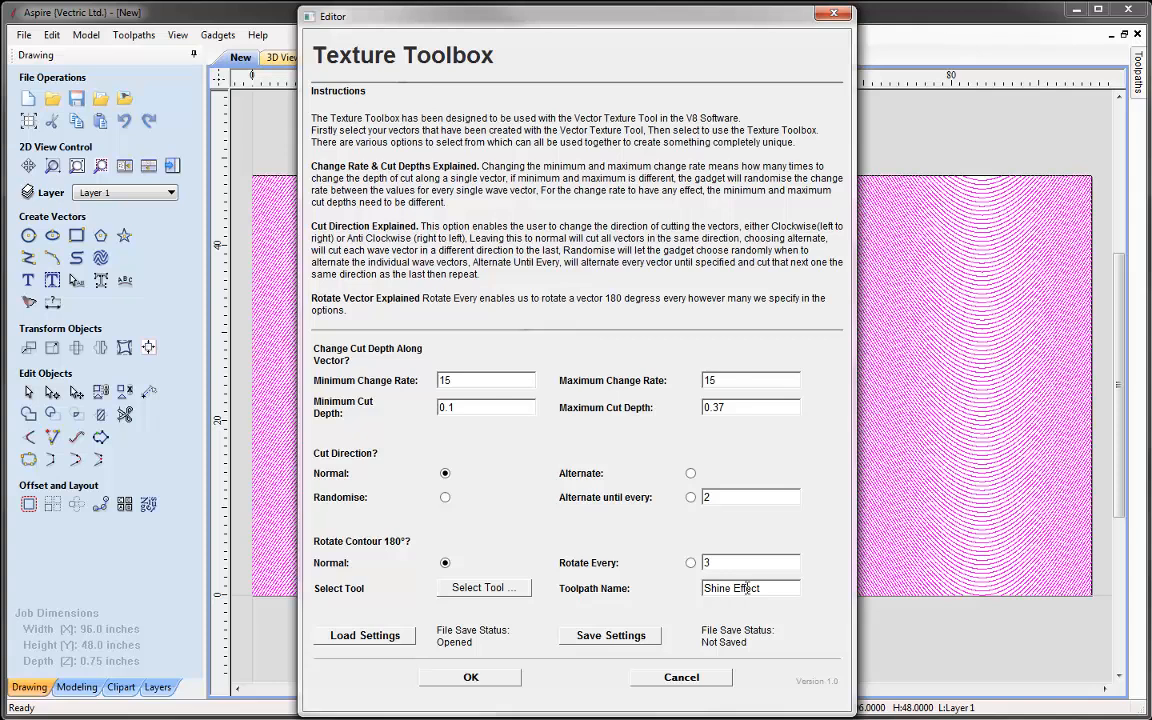
pyautogui.click(470, 677)
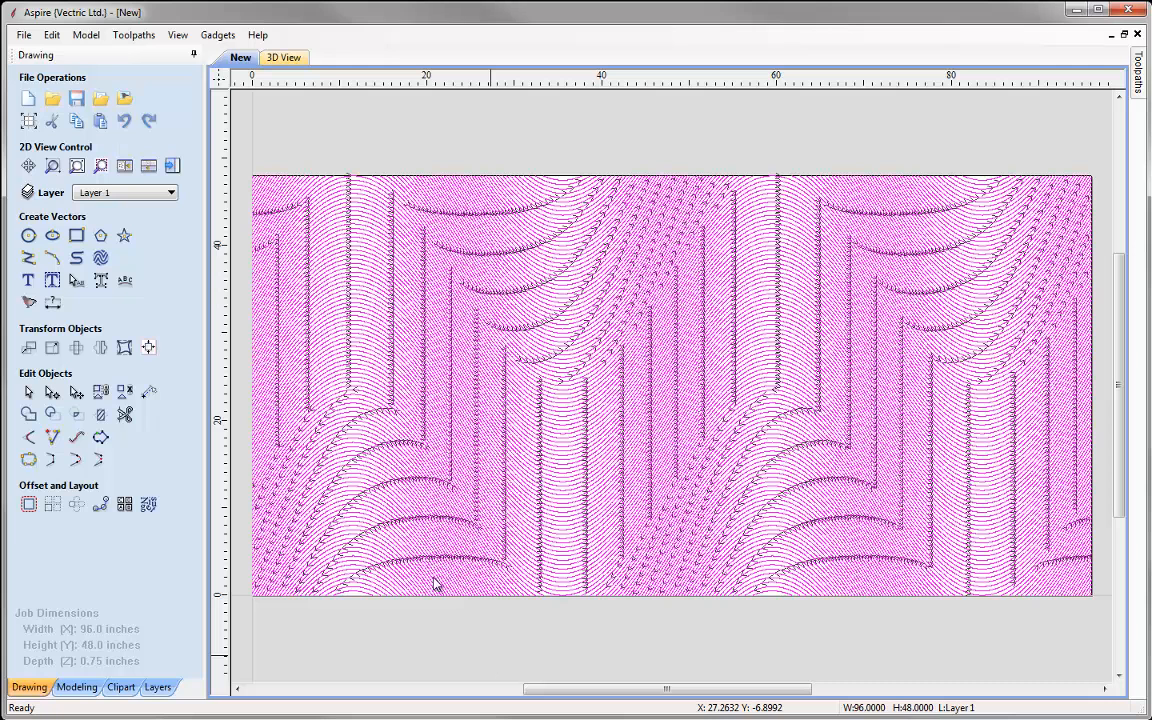
# Step: Open the toolpath preview and simulate the Shine Effect toolpath on the material
pyautogui.click(171, 166)
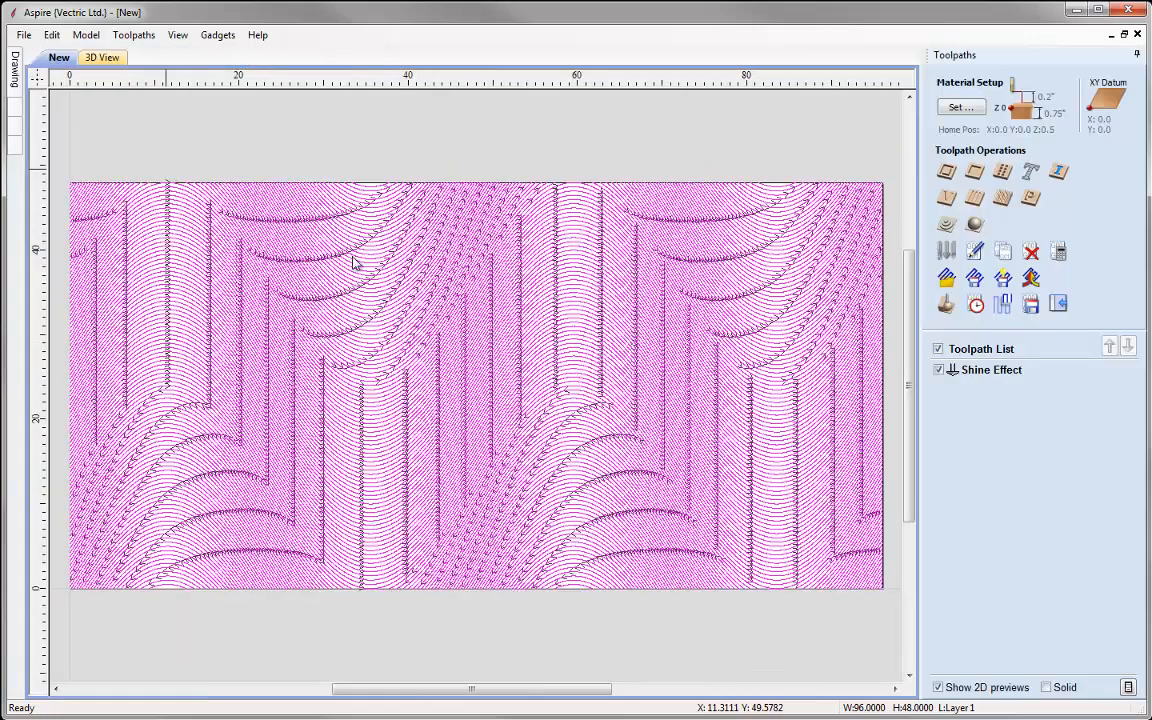
pyautogui.click(943, 305)
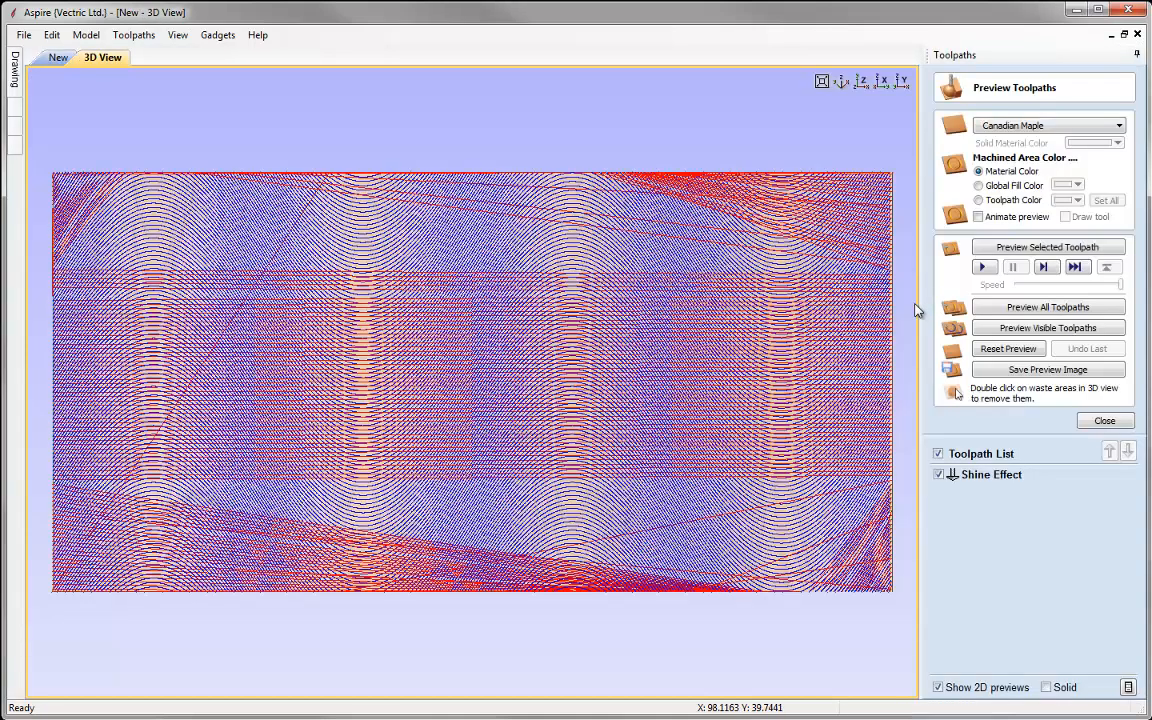
pyautogui.click(1040, 250)
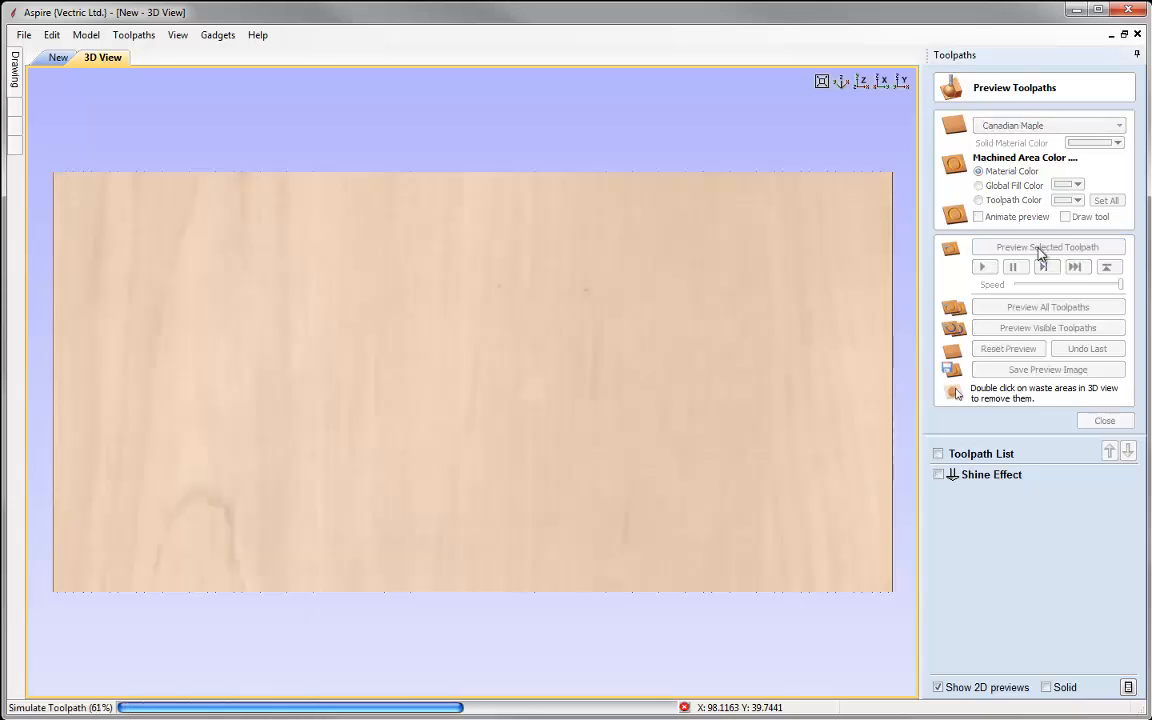